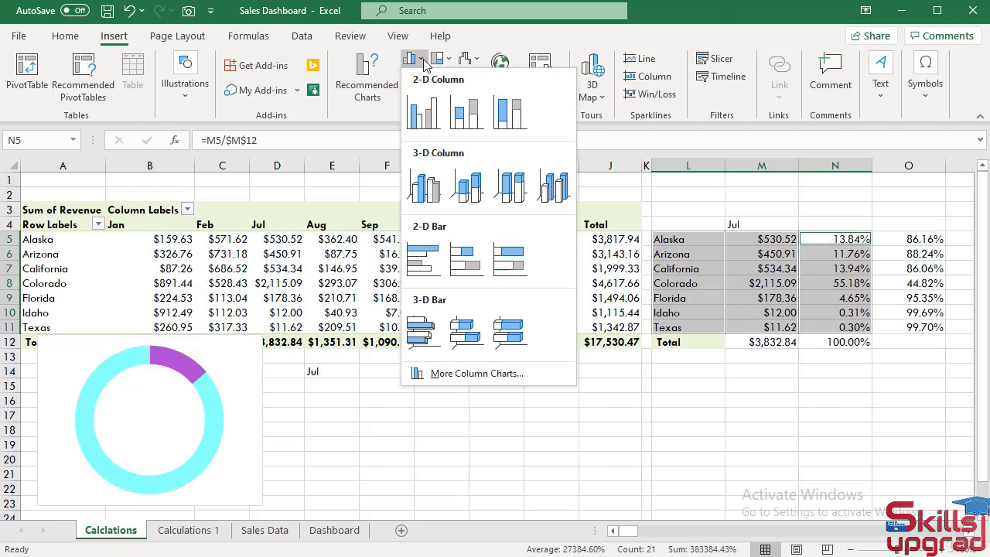
# Insert a 2-D clustered column chart from L5:N11, placed over columns C to J, and open its chart area formatting options
pyautogui.click(423, 124)
pyautogui.moveTo(617, 263); pyautogui.dragTo(529, 203)
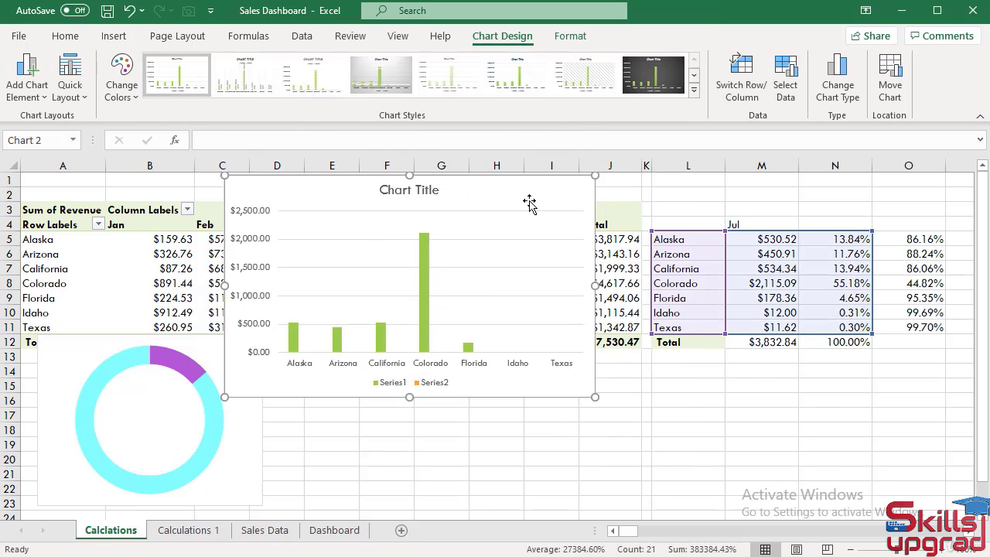
pyautogui.doubleClick(530, 202)
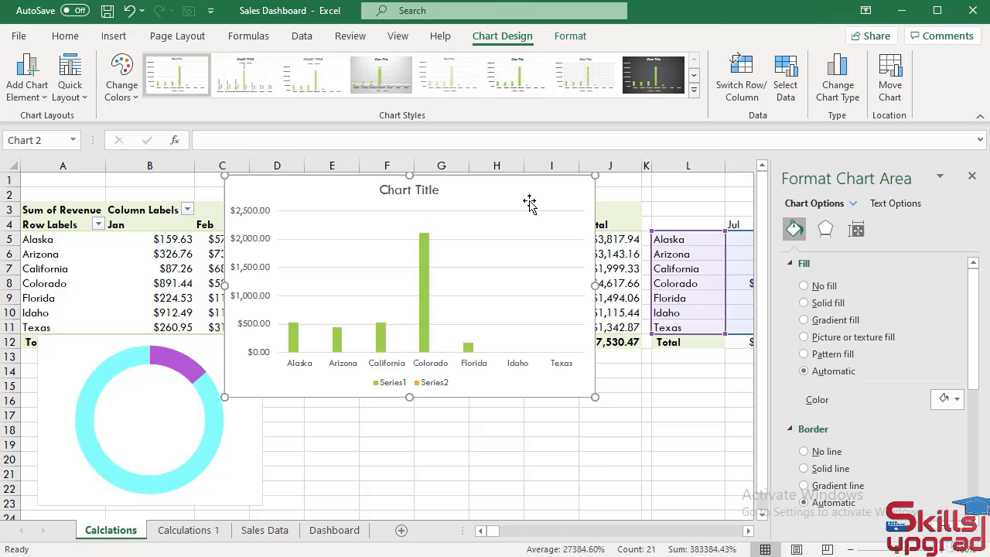
# Change the chart type to a combo with Series1 as clustered columns and Series2 as a line on the secondary axis
pyautogui.click(841, 83)
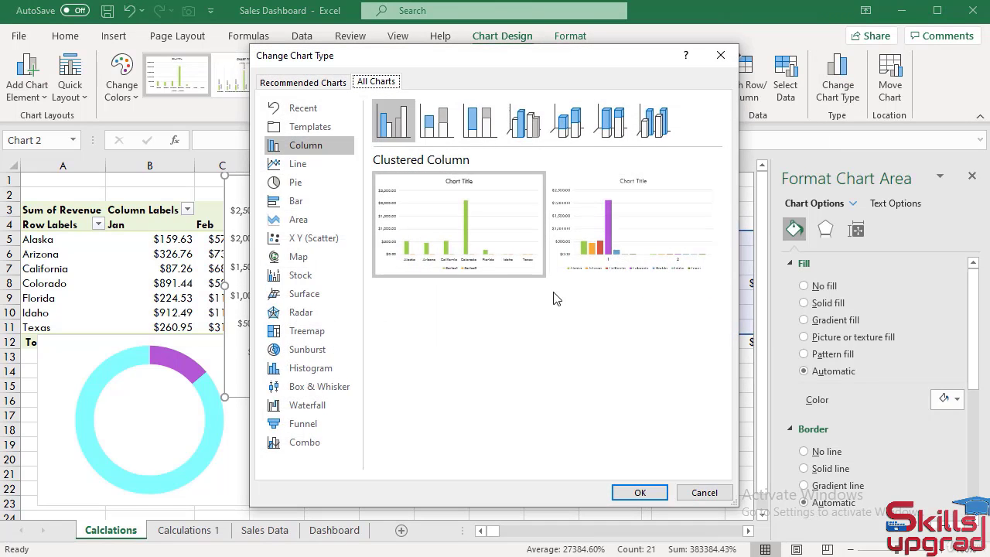
pyautogui.click(312, 445)
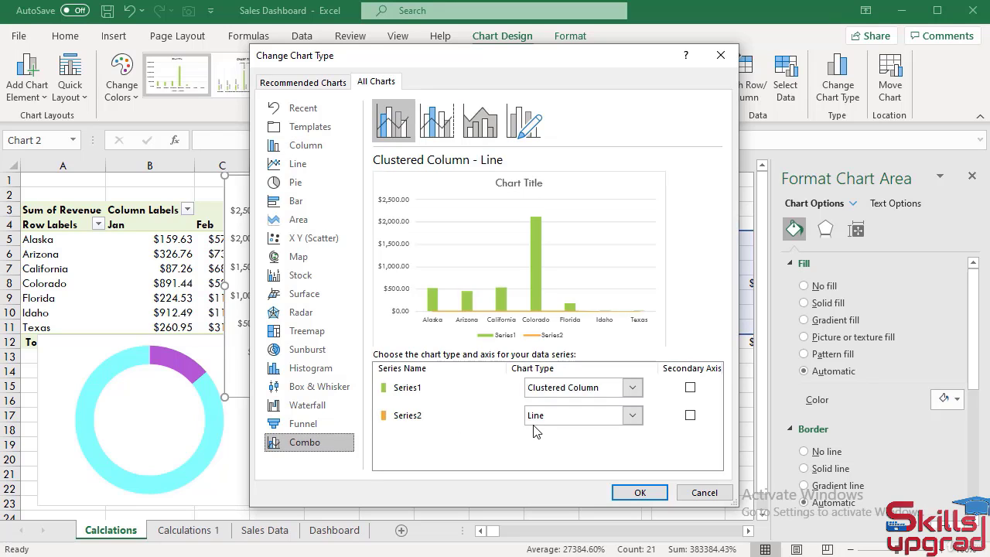
pyautogui.click(690, 417)
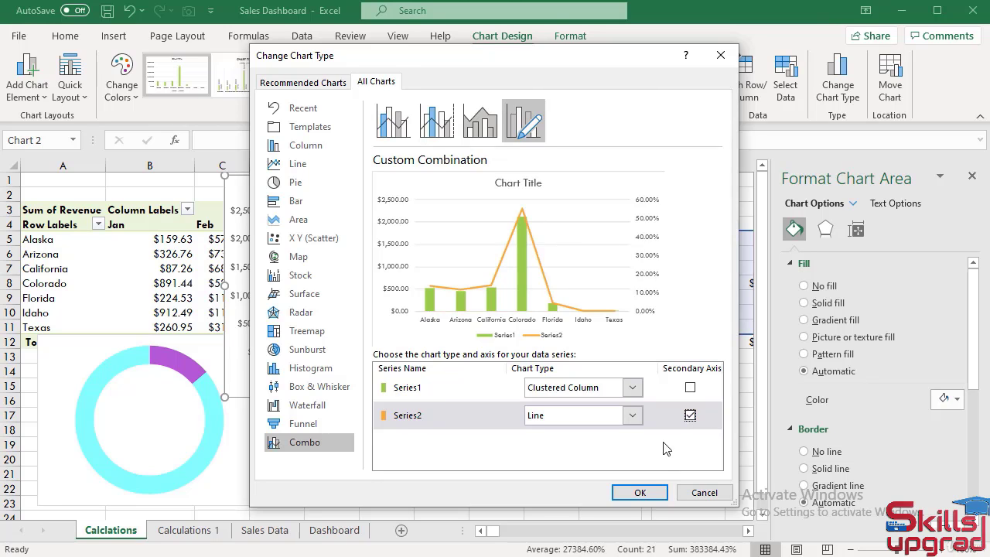
pyautogui.click(641, 493)
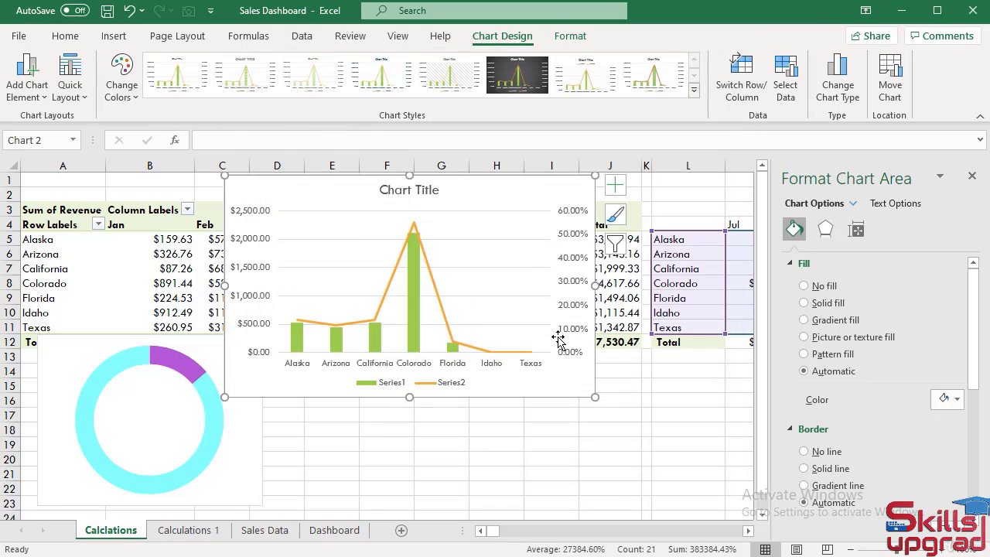
# Replace the chart title with "Revenue and Revenue %"
pyautogui.click(428, 189)
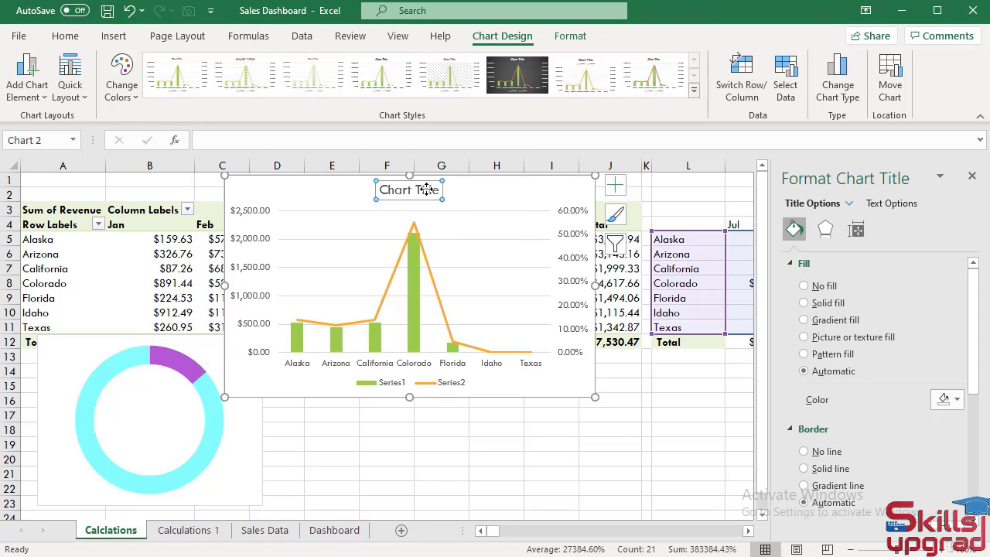
pyautogui.click(427, 189)
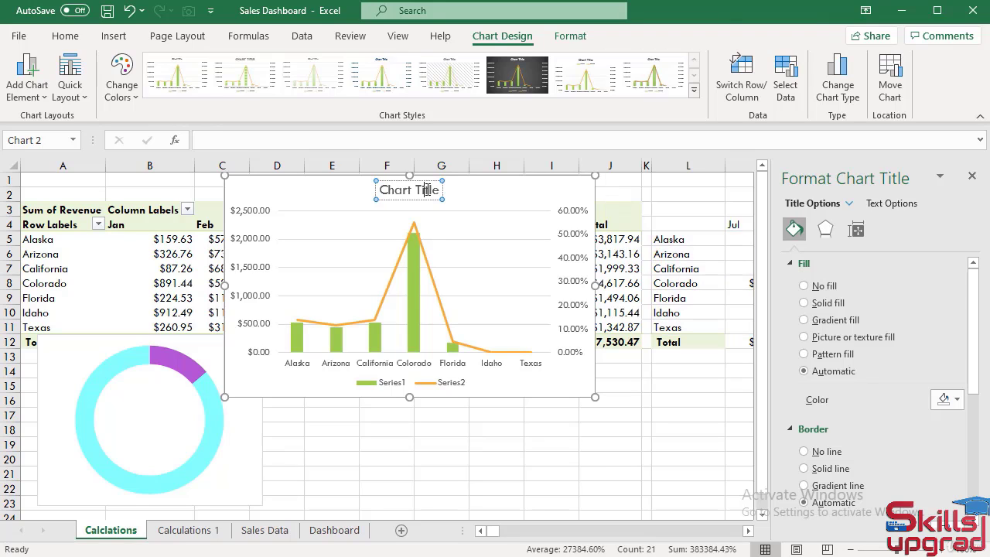
pyautogui.tripleClick(427, 190)
pyautogui.write('Revenue and Revenue %')
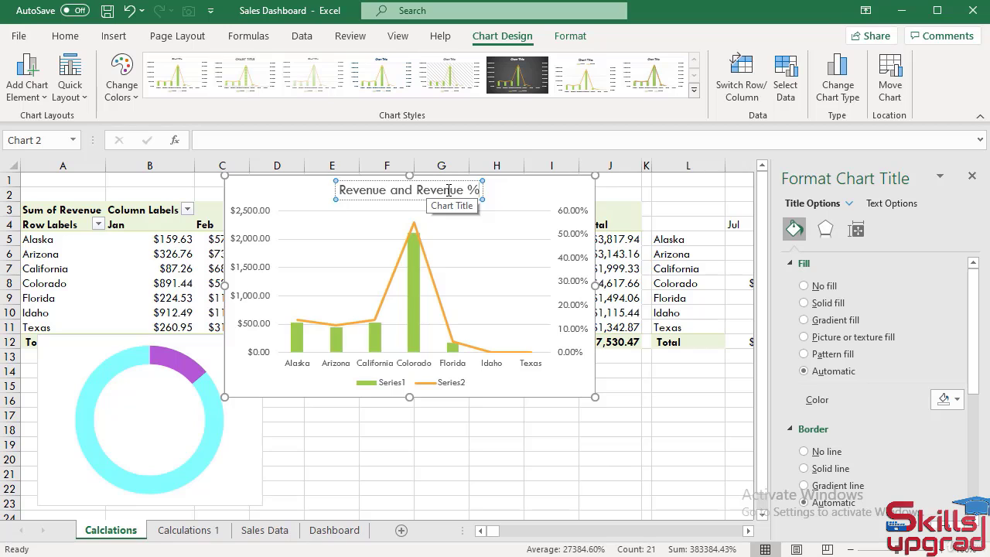
# Format the chart title text in Calibri with a dark, near-black theme font colour
pyautogui.tripleClick(449, 189)
pyautogui.click(66, 36)
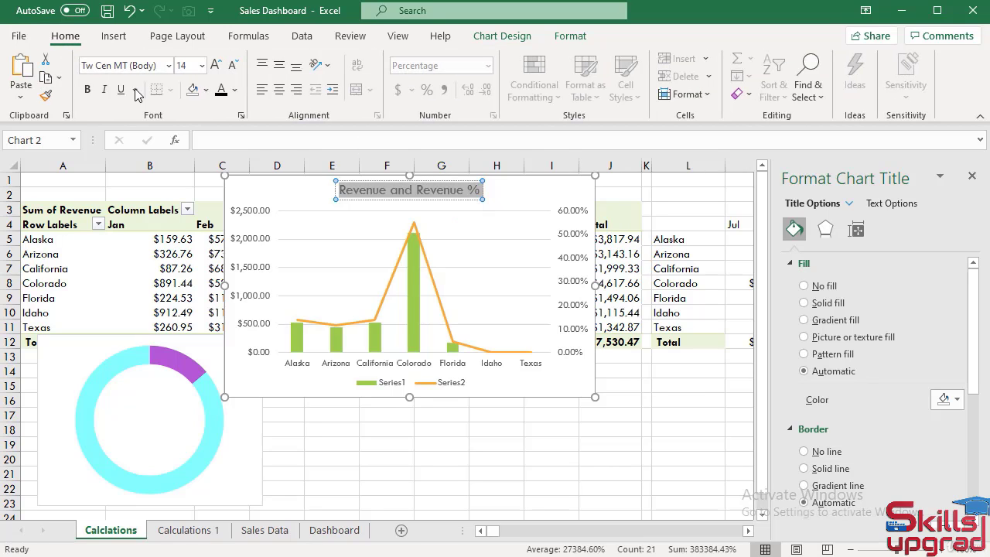
pyautogui.click(140, 66)
pyautogui.write('Calibri')
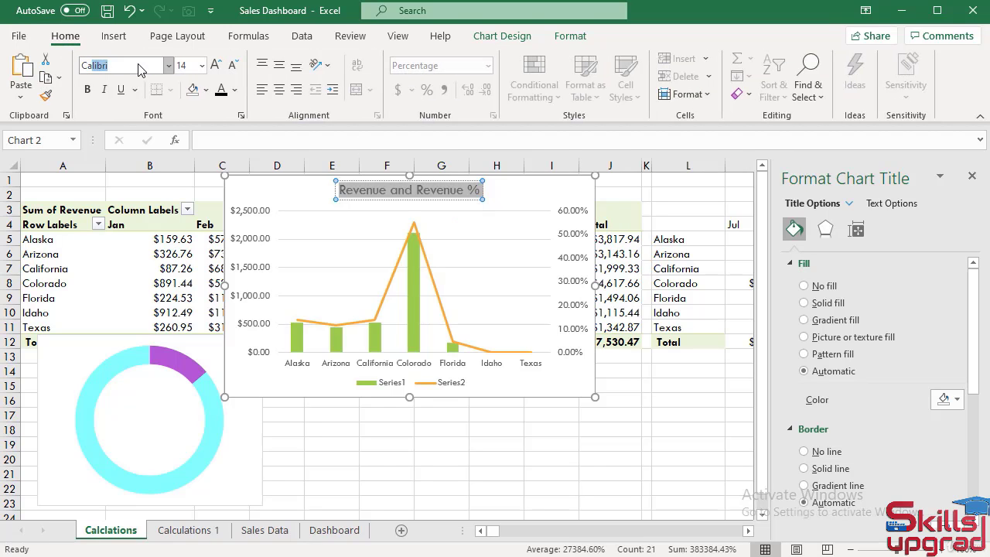
pyautogui.press('Return')
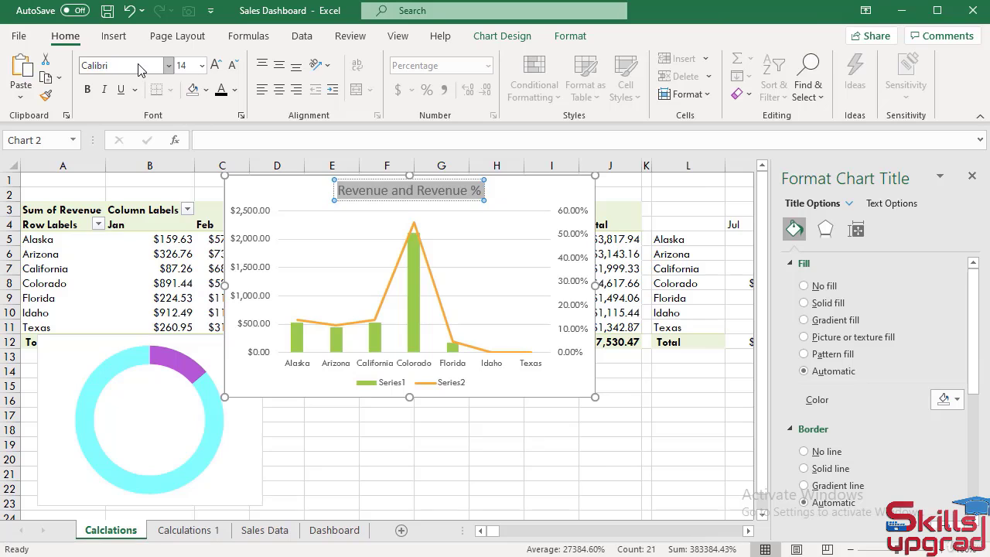
pyautogui.click(235, 90)
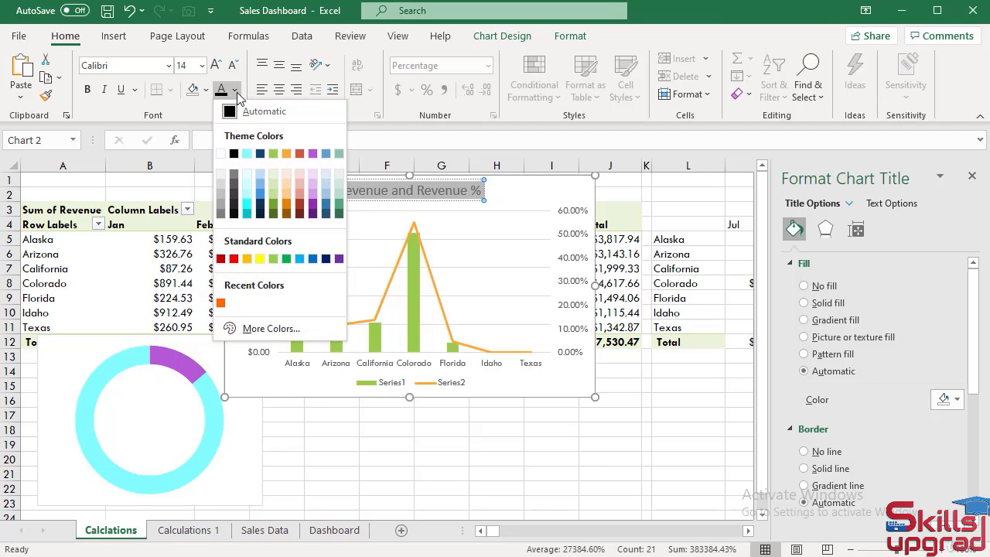
pyautogui.click(236, 195)
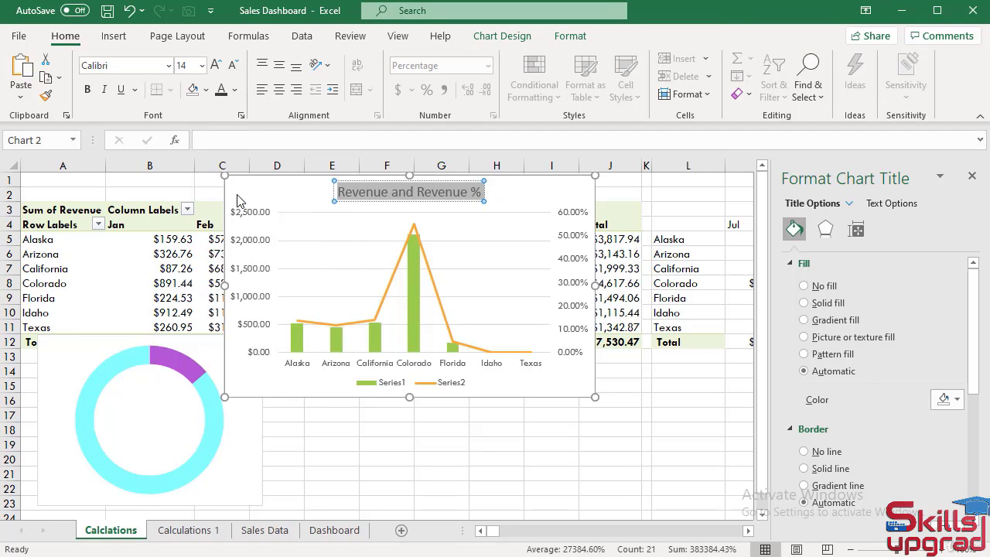
# Delete the chart's major gridlines and set the secondary vertical axis labels to the lightest grey theme font colour
pyautogui.click(533, 241)
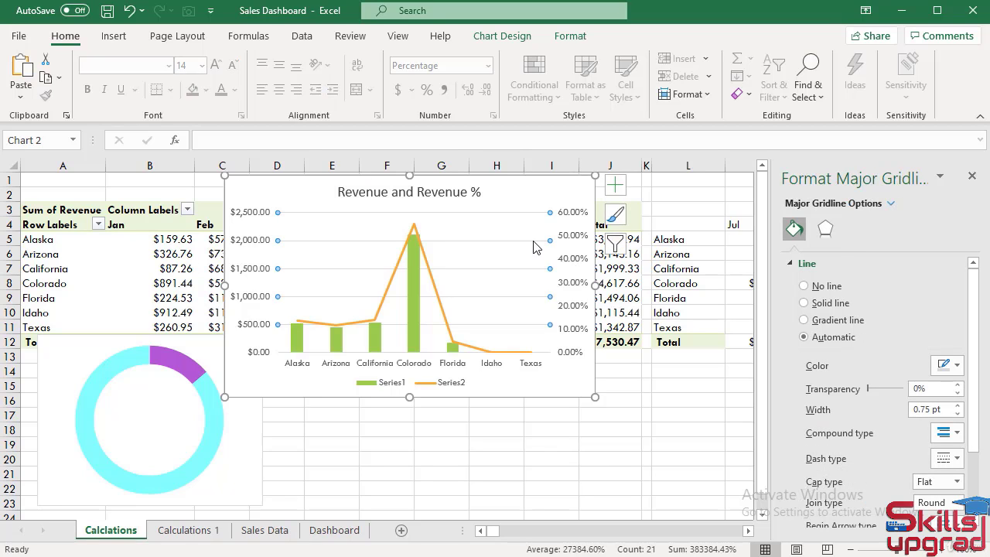
pyautogui.click(533, 246)
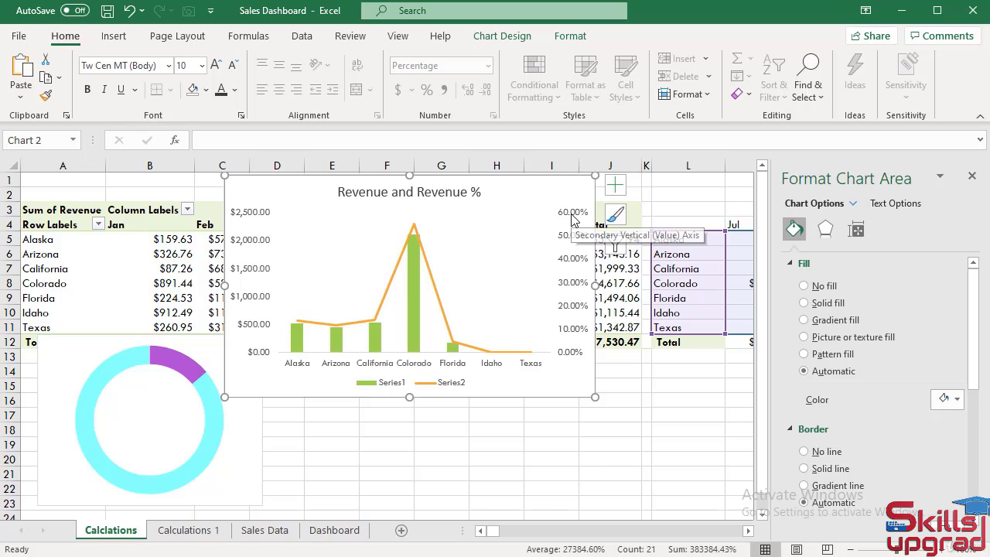
pyautogui.click(575, 223)
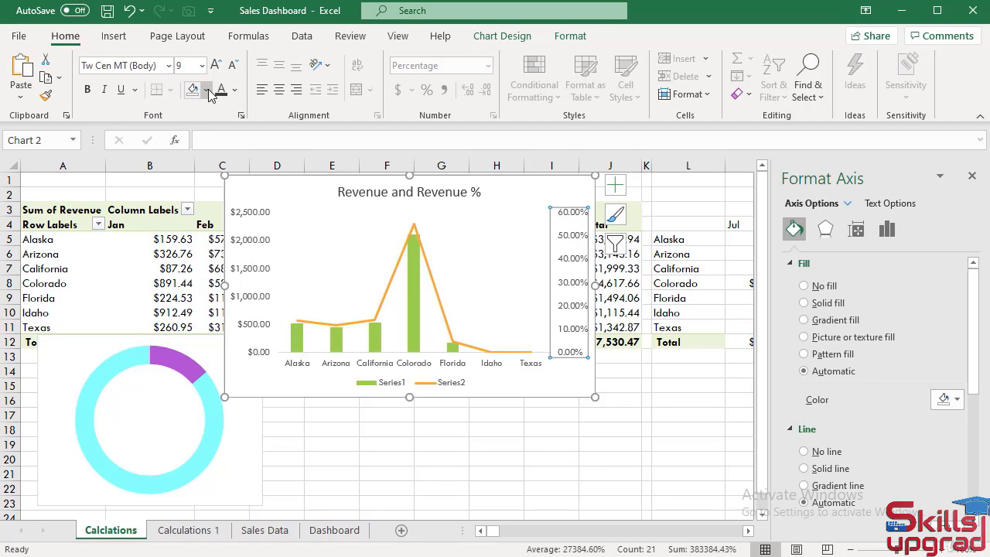
pyautogui.click(236, 91)
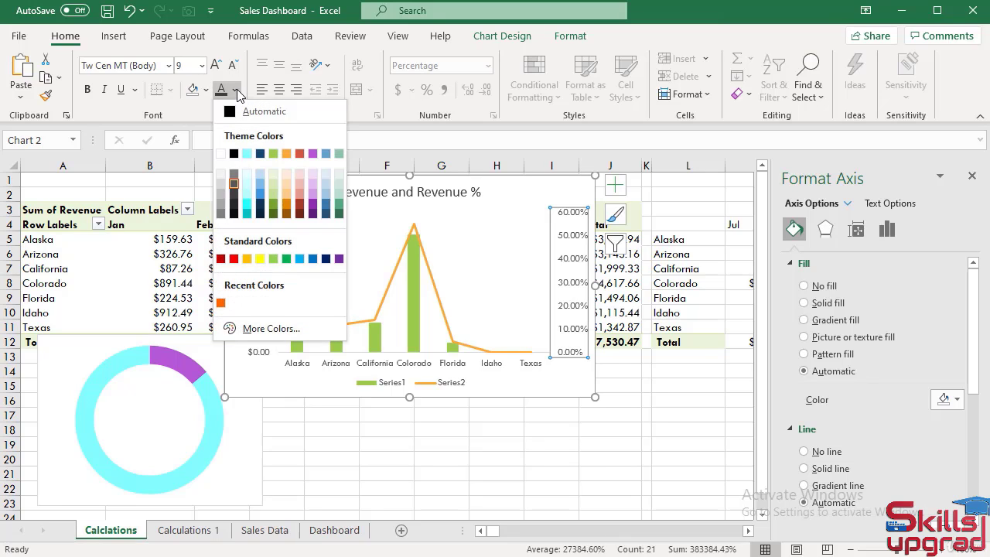
pyautogui.click(223, 176)
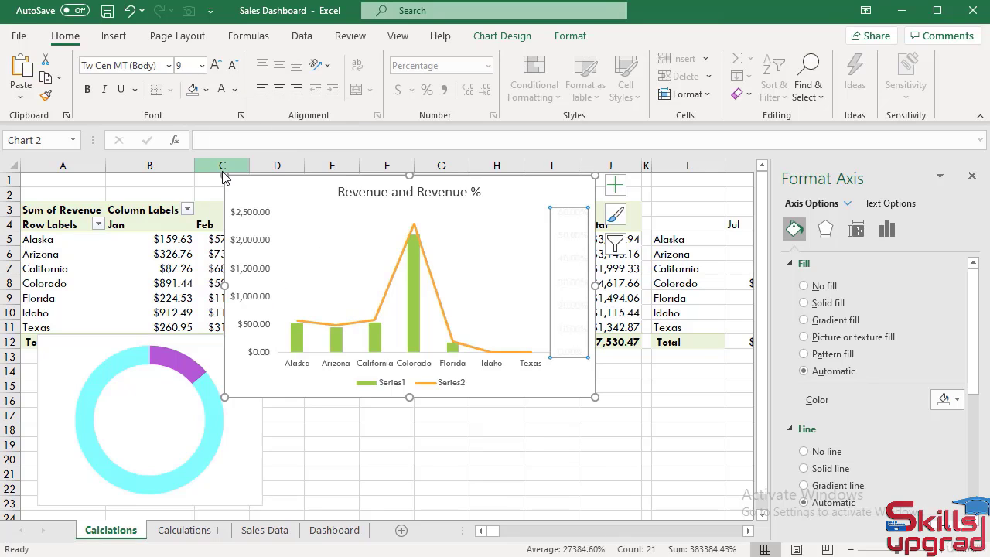
pyautogui.click(543, 190)
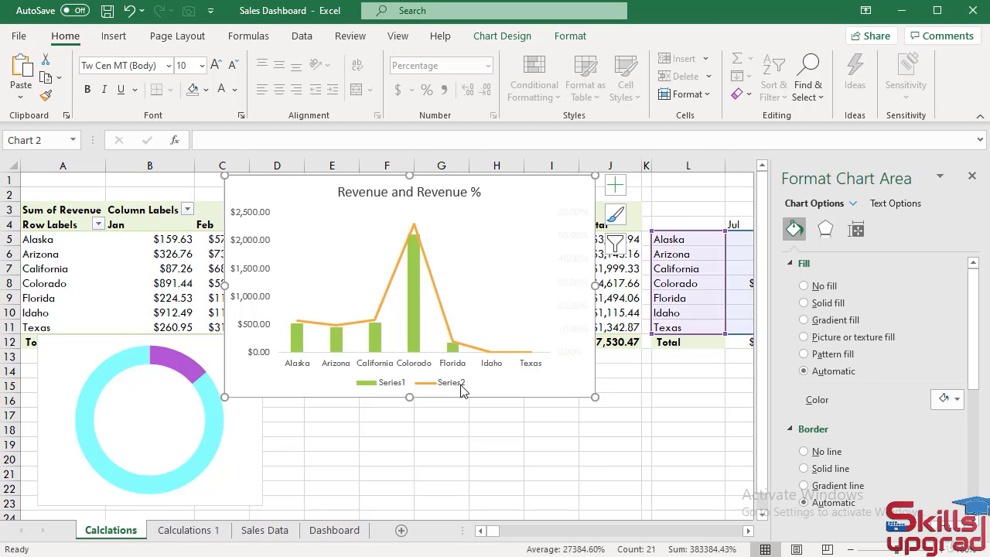
# Format the primary vertical axis labels in Calibri with a dark, near-black theme font colour
pyautogui.click(246, 222)
pyautogui.click(118, 63)
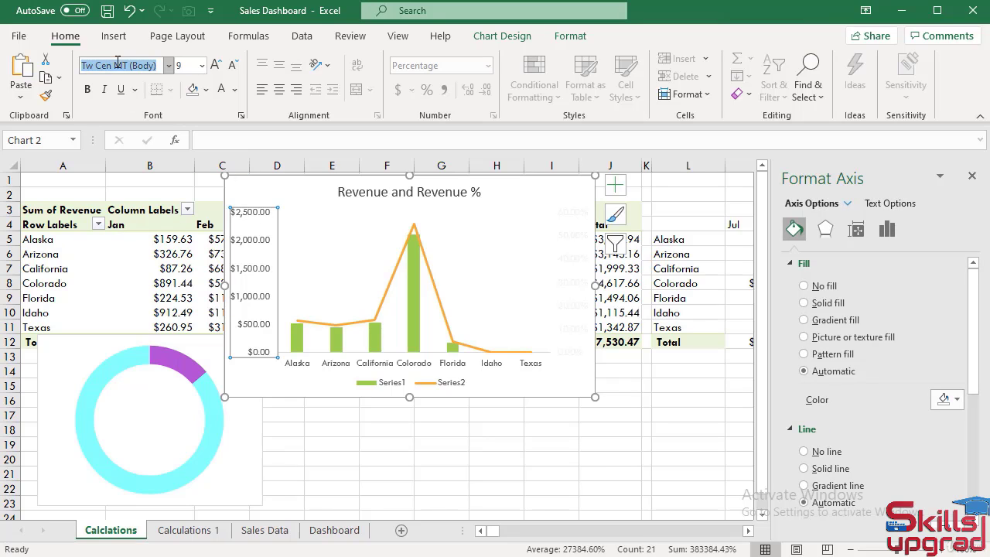
pyautogui.write('Calibri')
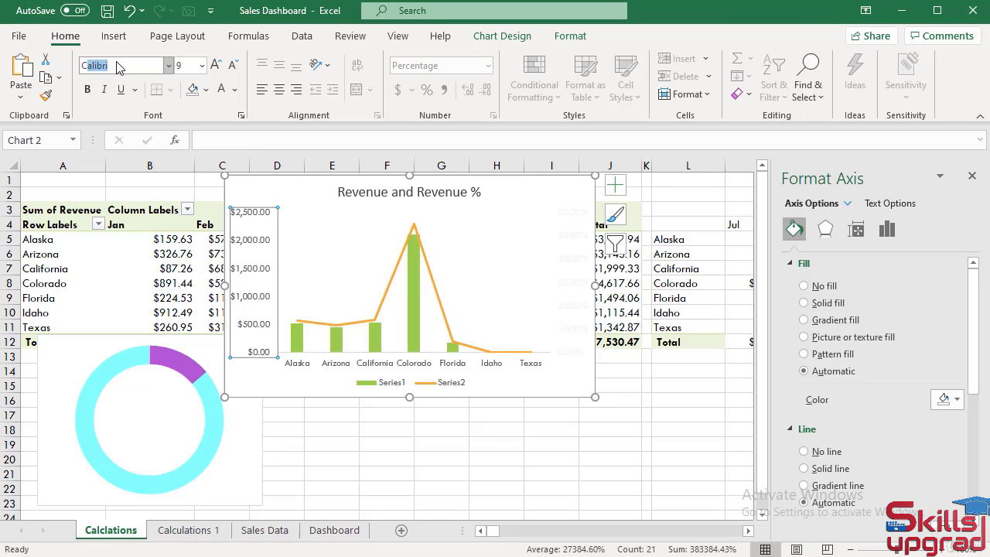
pyautogui.press('Return')
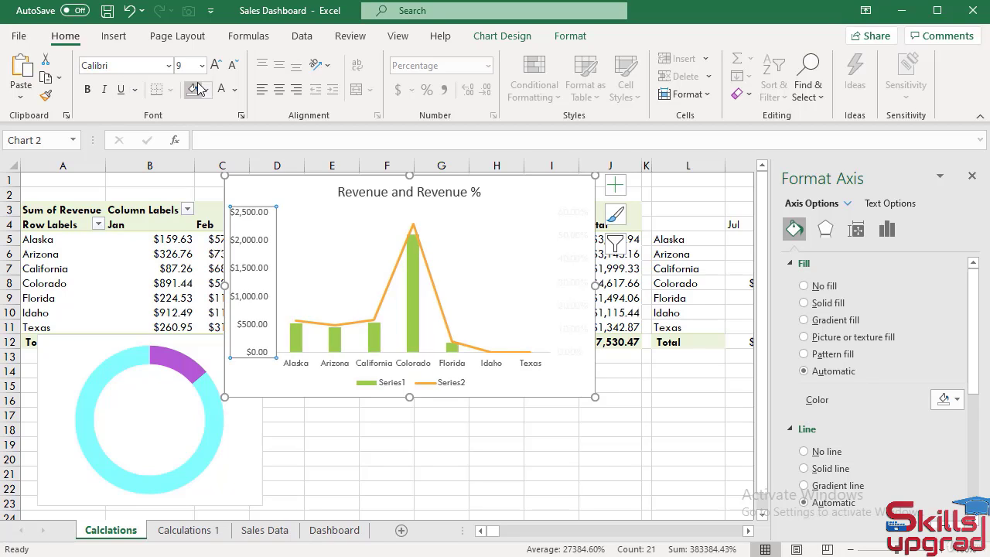
pyautogui.click(233, 90)
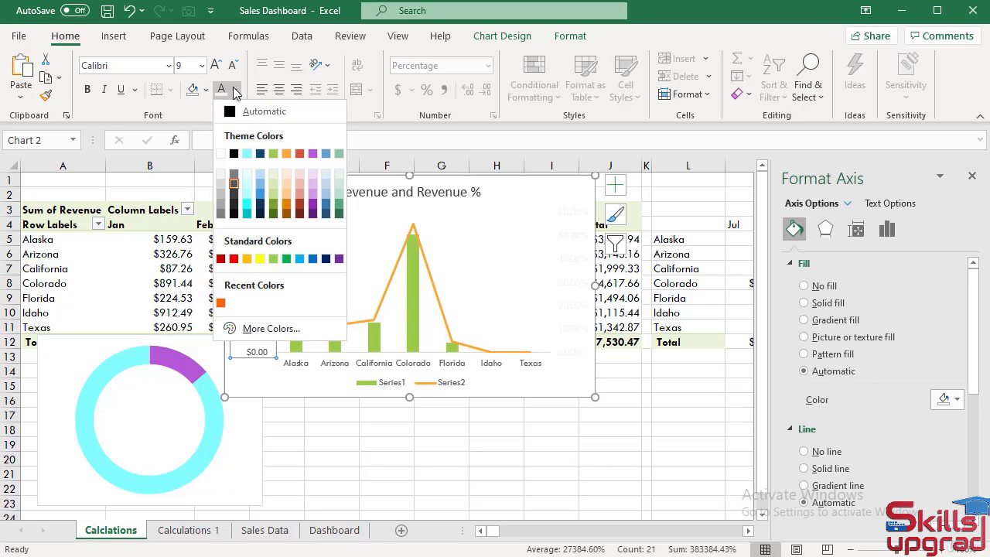
pyautogui.click(235, 205)
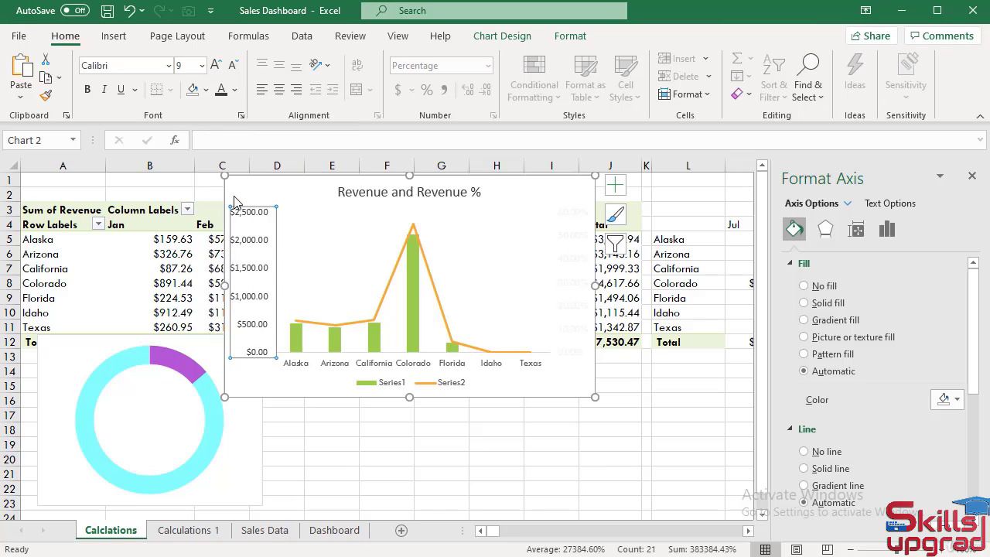
# Format the horizontal axis state labels in Calibri with a dark, near-black theme font colour
pyautogui.click(320, 363)
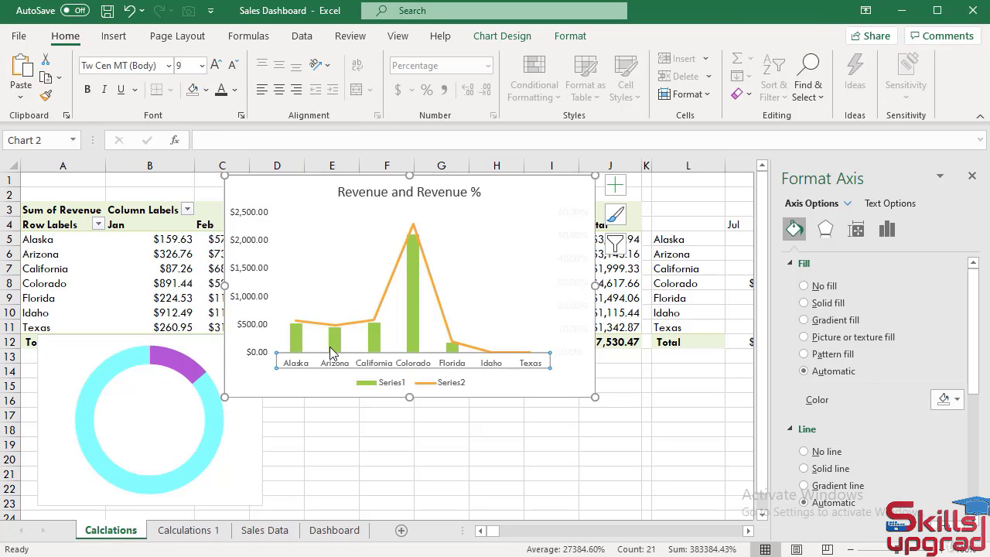
pyautogui.click(105, 67)
pyautogui.write('Calib')
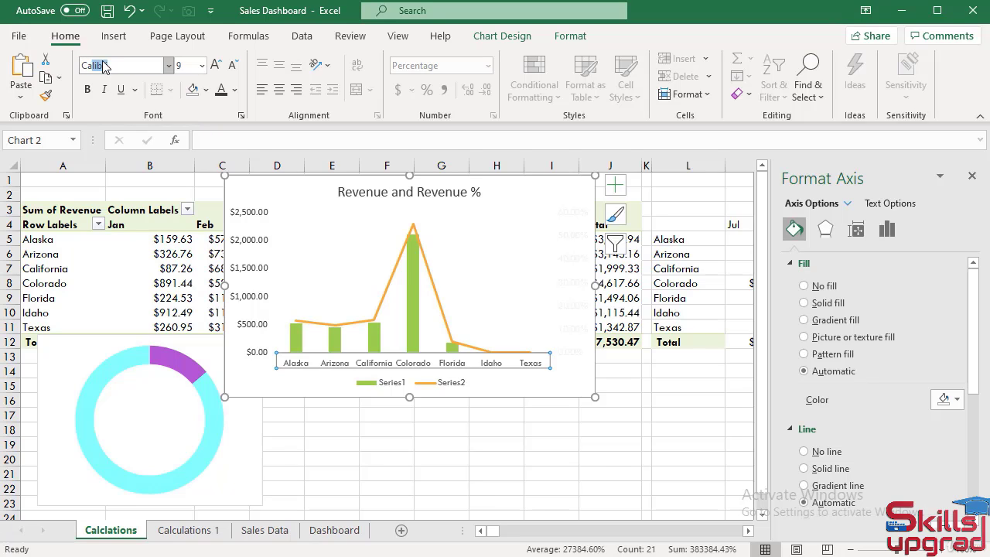
pyautogui.press('Return')
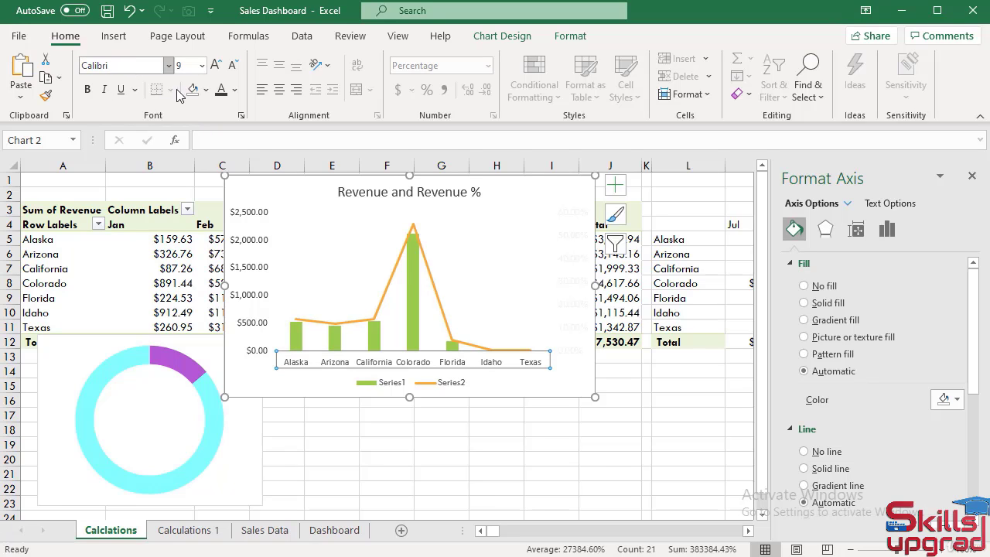
pyautogui.click(235, 90)
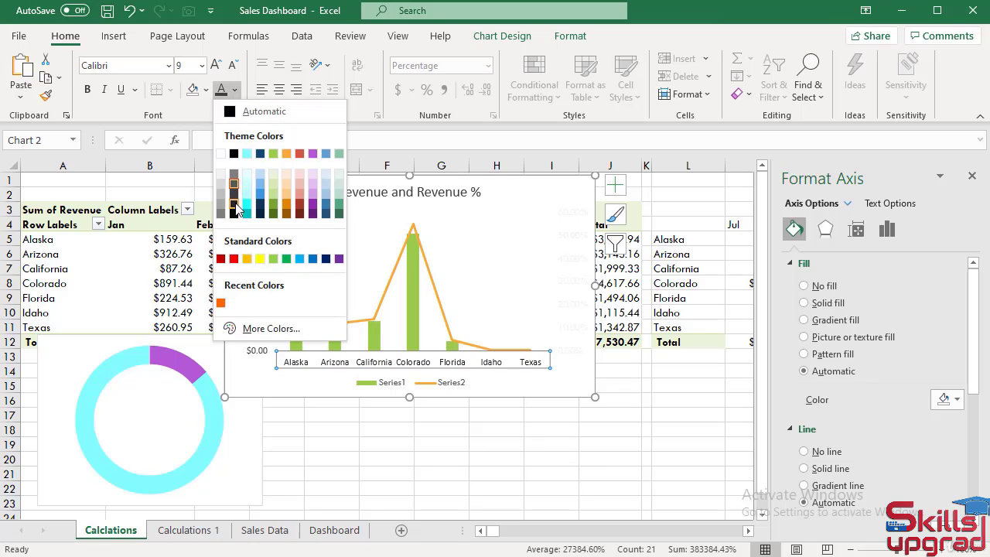
pyautogui.click(235, 198)
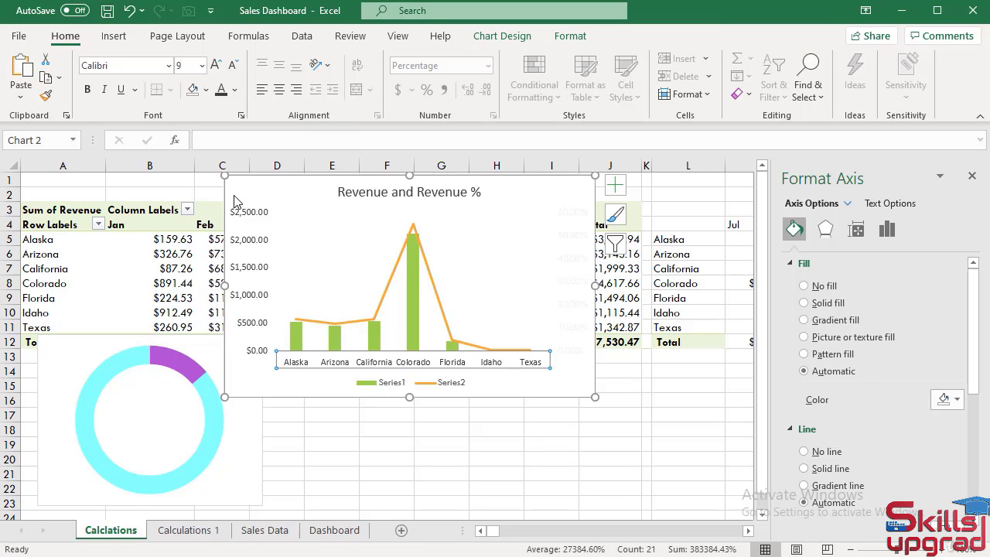
# Format the chart legend text in Calibri with a dark, near-black theme font colour
pyautogui.click(396, 389)
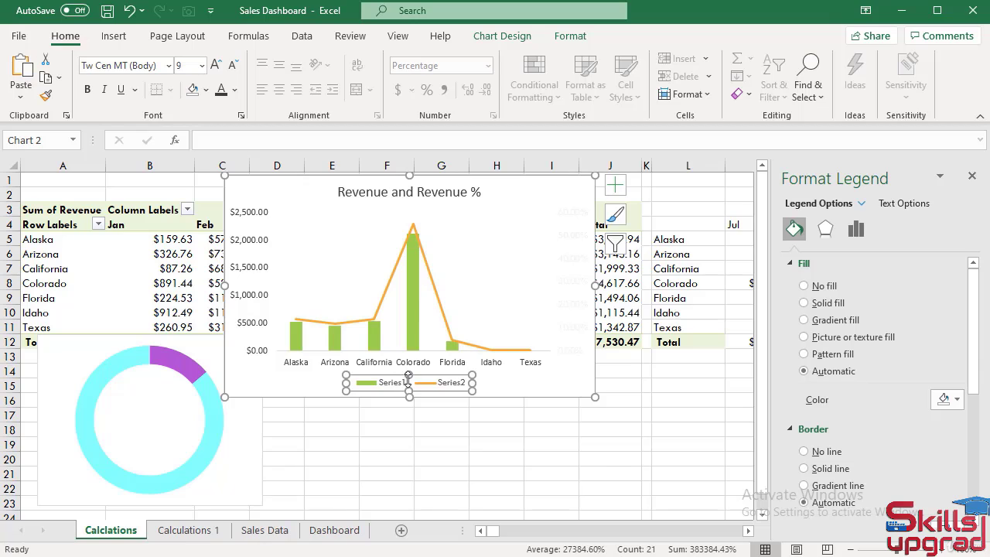
pyautogui.click(119, 66)
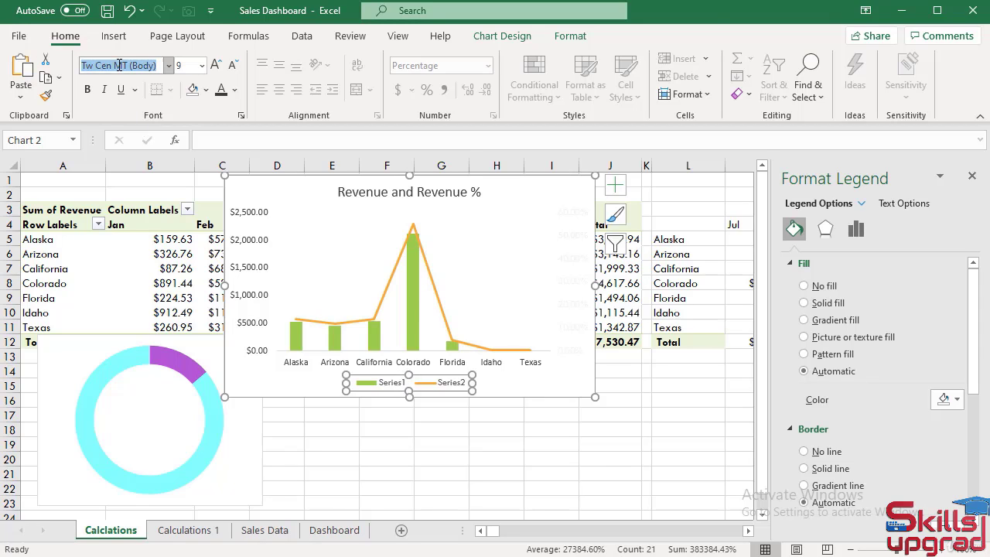
pyautogui.write('Calibri')
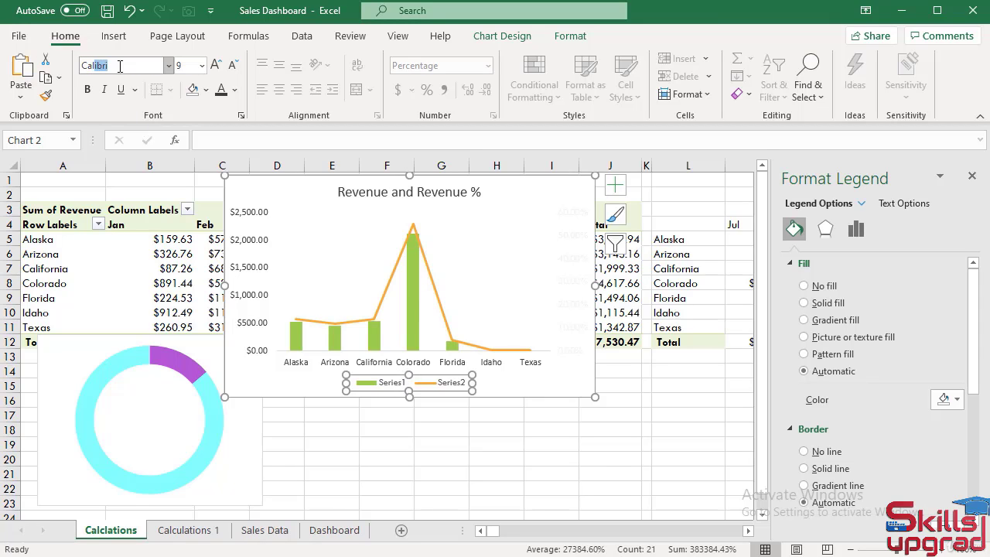
pyautogui.click(234, 89)
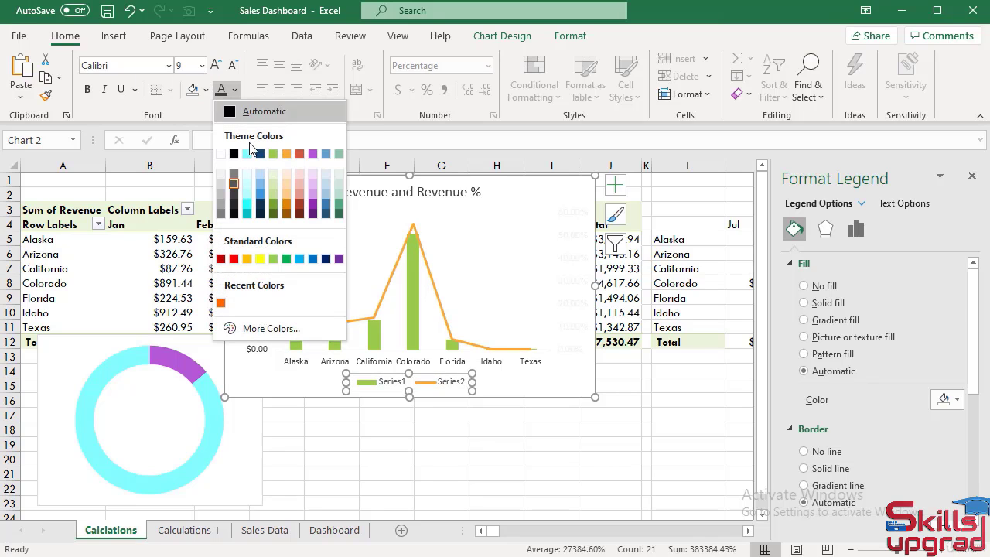
pyautogui.click(235, 202)
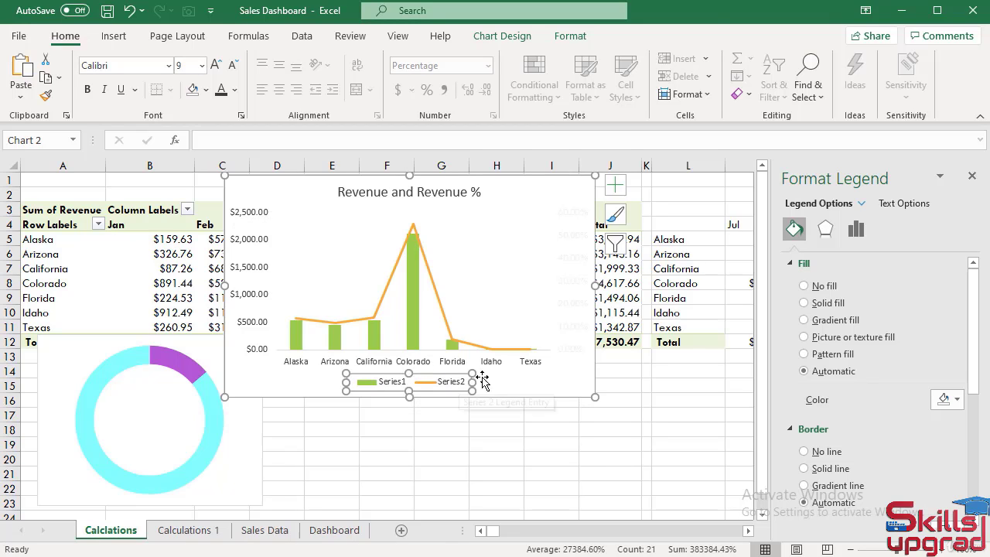
# Rename the chart's first data series, Series1, to "Revenue" in the chart's data source
pyautogui.click(530, 389)
pyautogui.rightClick(530, 389)
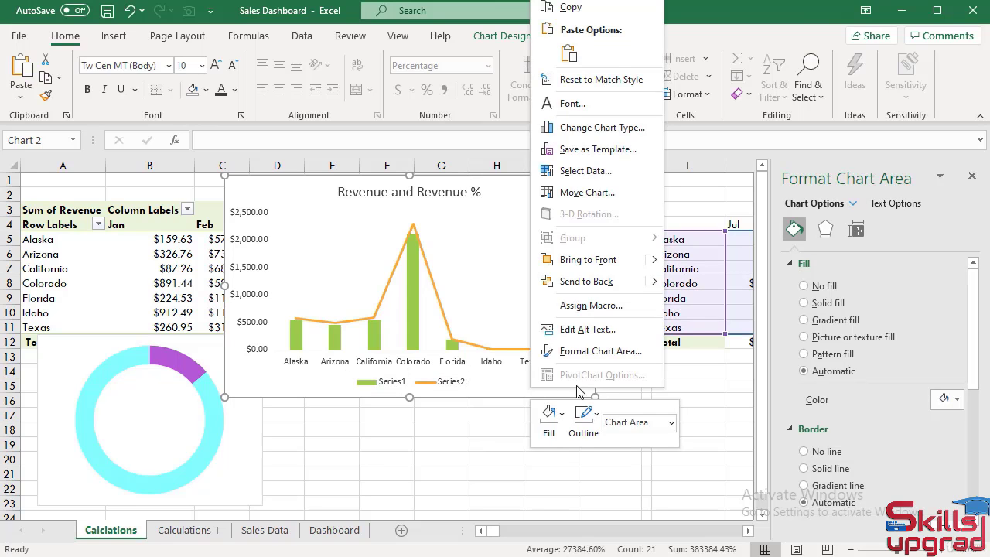
pyautogui.click(582, 171)
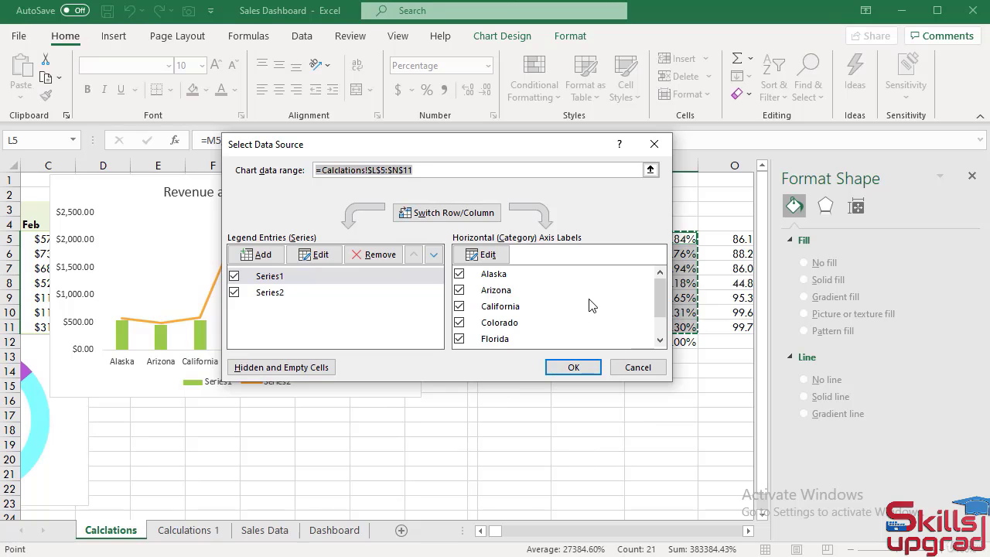
pyautogui.click(263, 279)
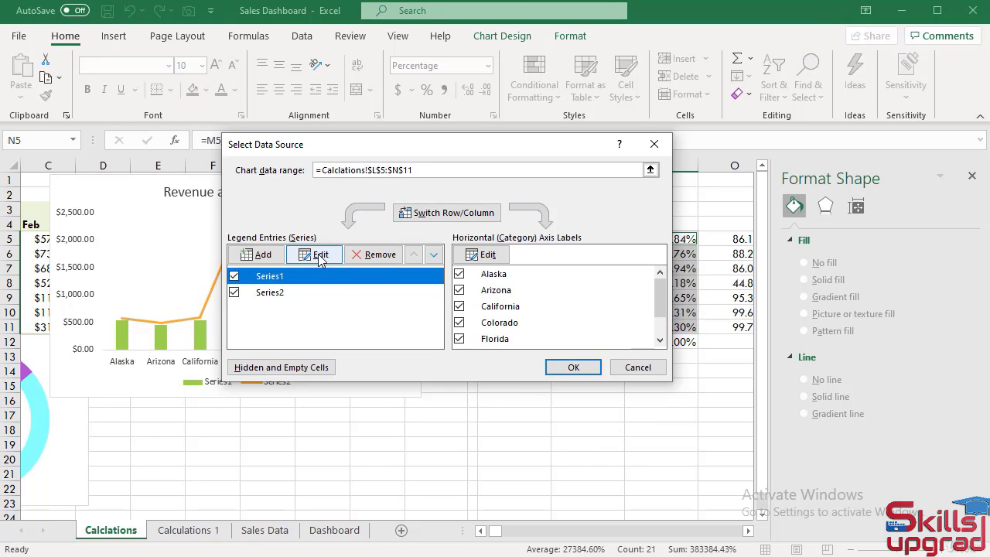
pyautogui.click(314, 254)
pyautogui.moveTo(431, 216); pyautogui.dragTo(498, 193)
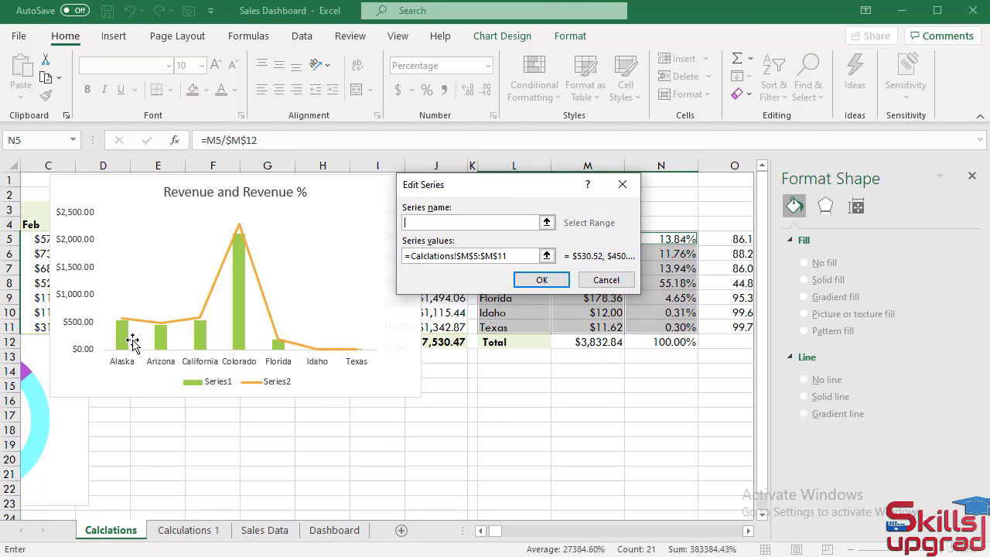
pyautogui.click(418, 221)
pyautogui.write('Revenue')
pyautogui.click(542, 280)
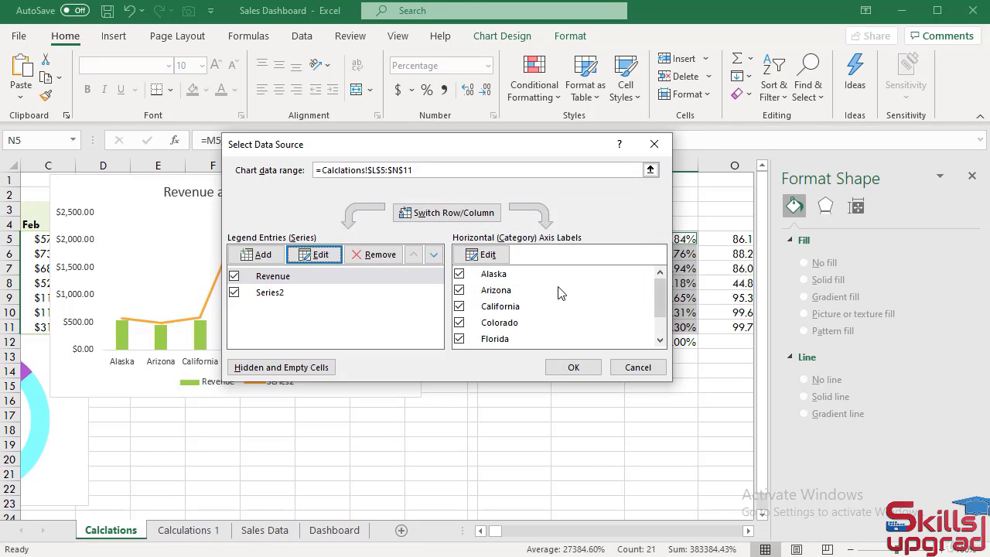
# Rename the chart's second data series, Series2, to "Revenue %" and apply the data source changes
pyautogui.click(278, 294)
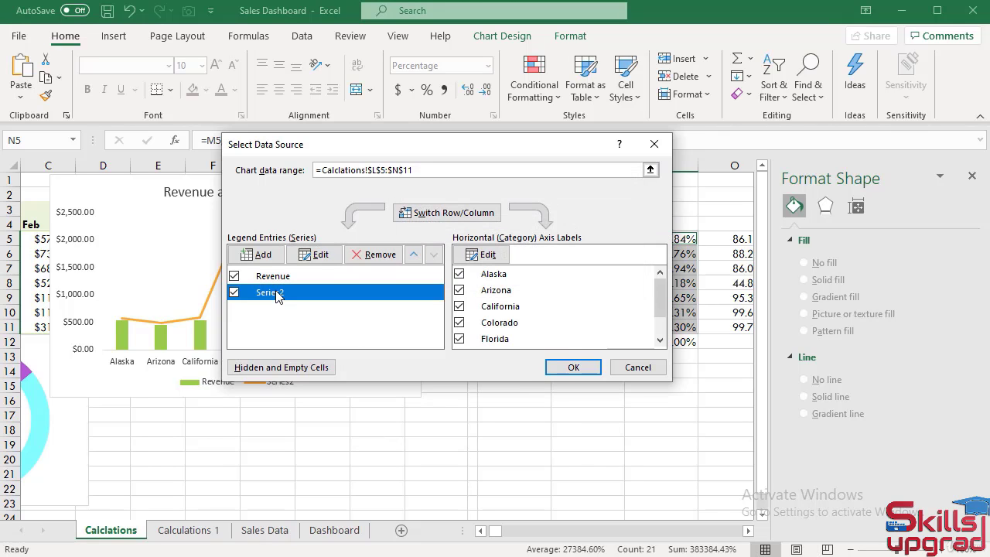
pyautogui.click(319, 256)
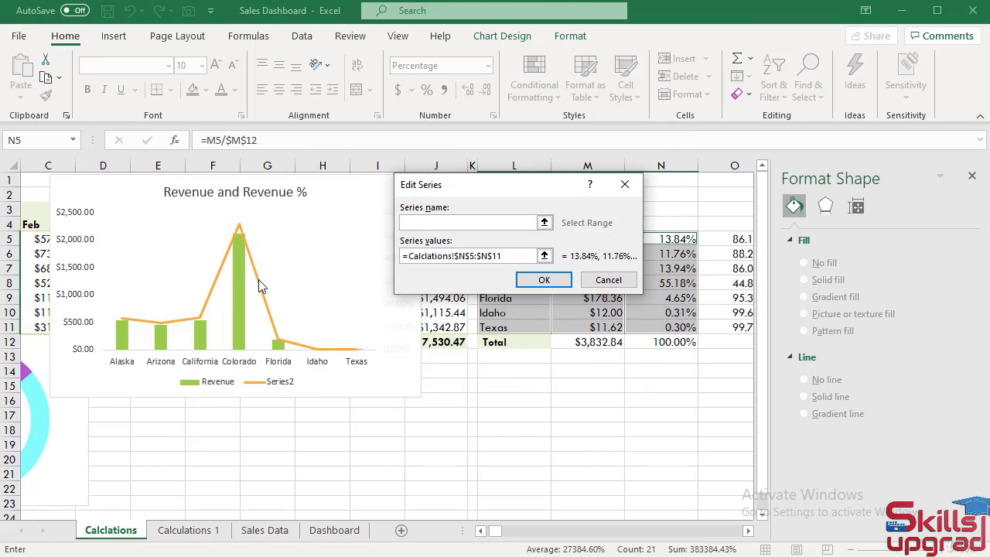
pyautogui.moveTo(261, 287)
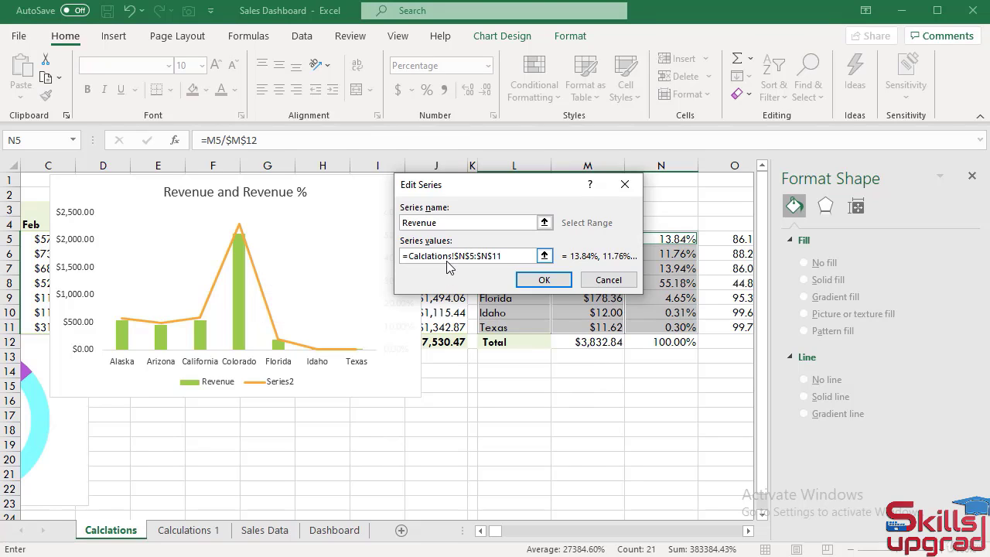
pyautogui.click(545, 280)
pyautogui.click(572, 368)
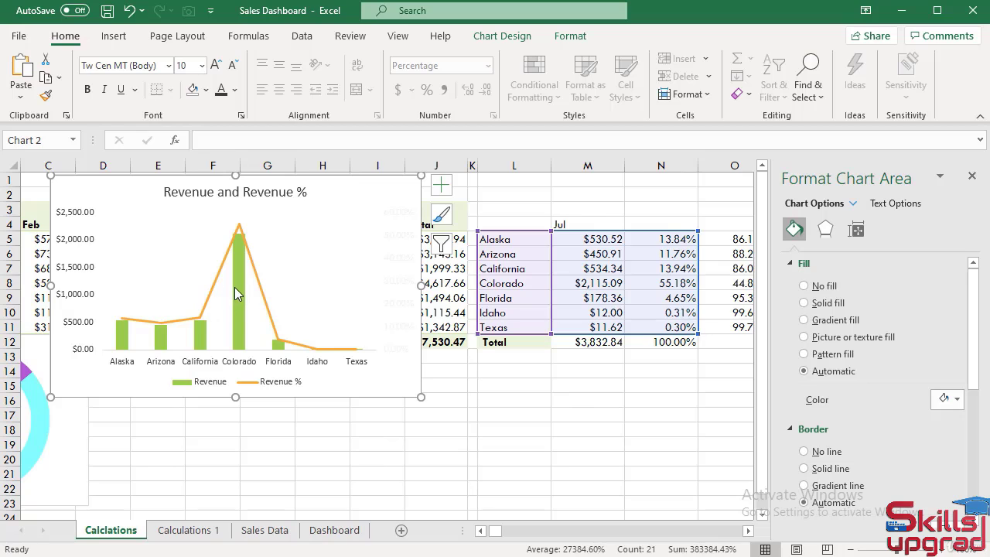
# Give the Revenue columns a solid fill in the purple theme colour
pyautogui.moveTo(254, 268)
pyautogui.click(239, 285)
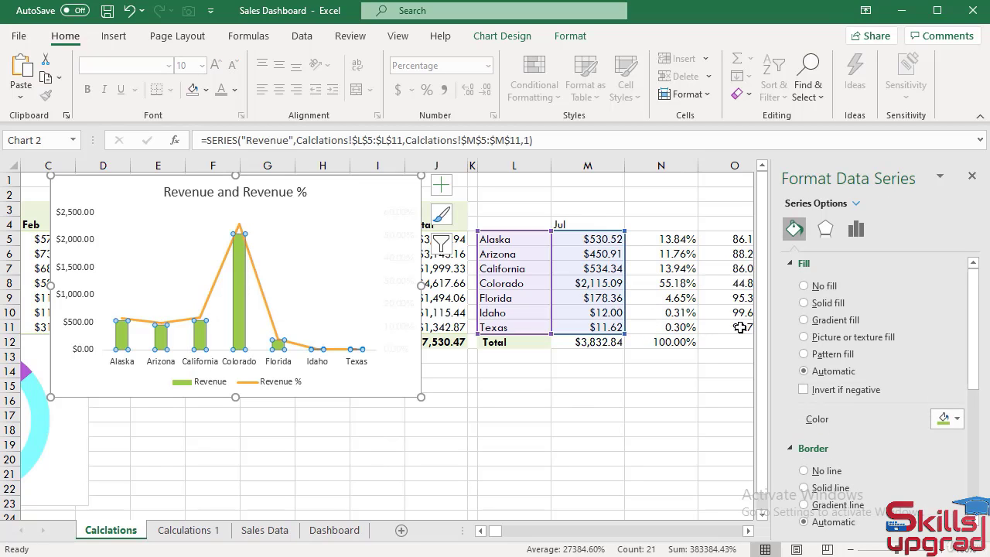
pyautogui.click(805, 304)
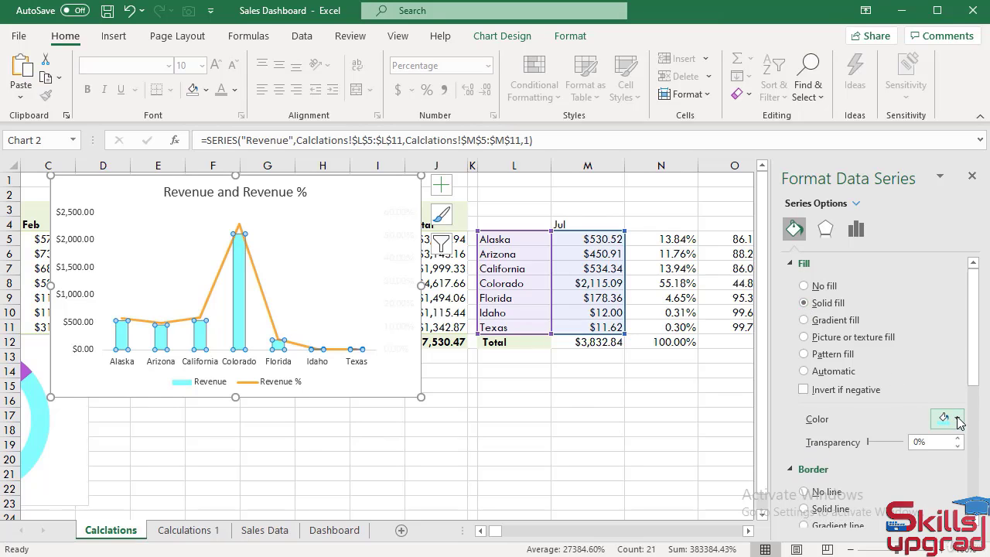
pyautogui.click(957, 418)
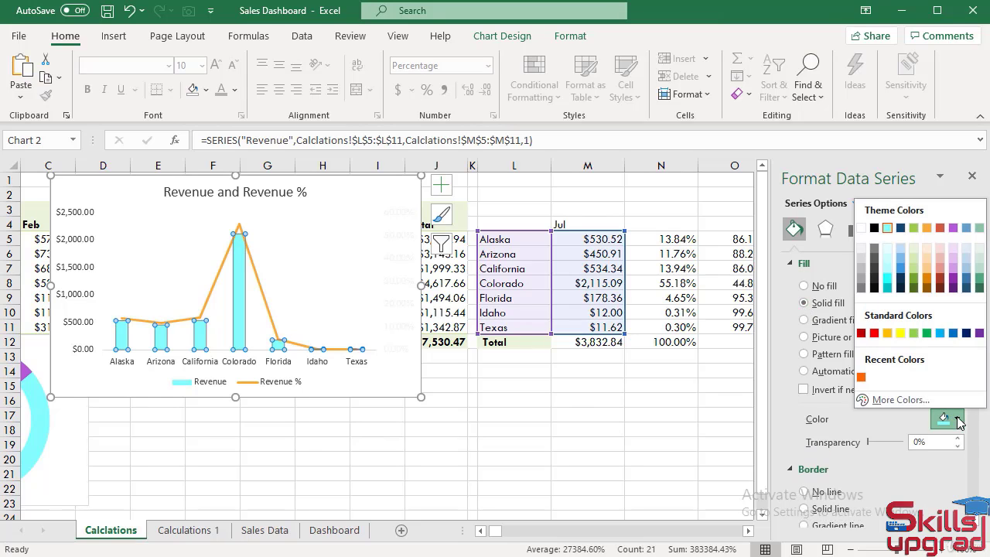
pyautogui.click(954, 227)
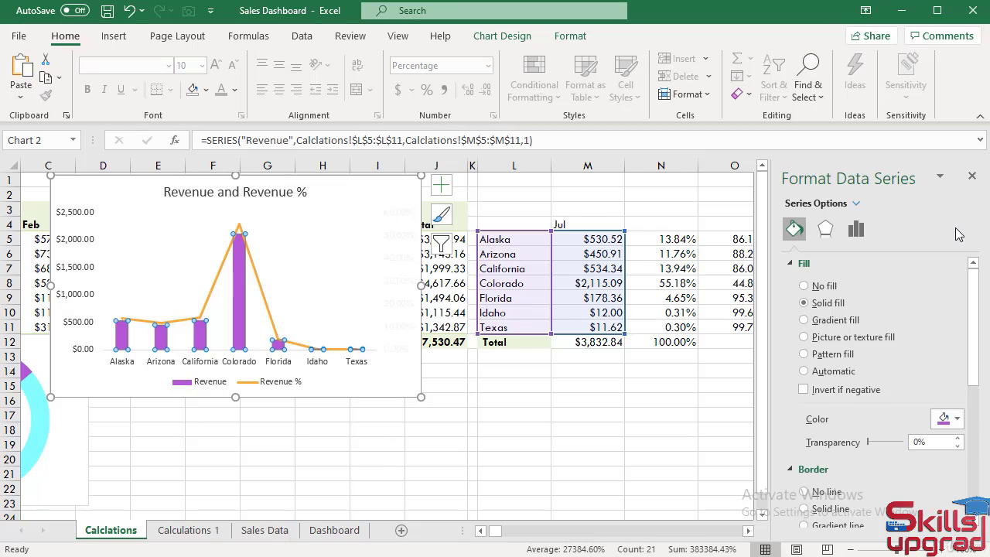
# Format the Revenue % series as a solid line in the orange theme colour and make it smoothed
pyautogui.click(259, 280)
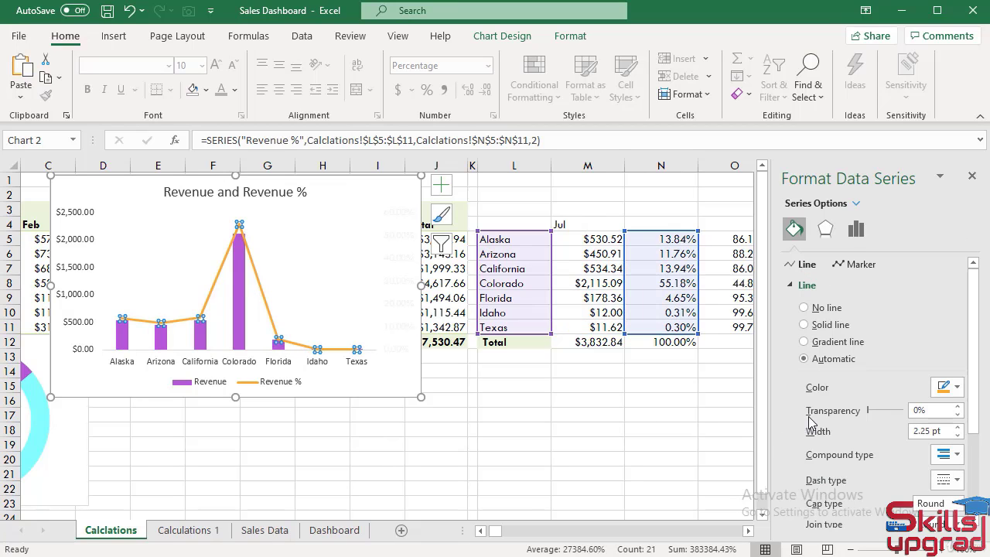
pyautogui.click(804, 324)
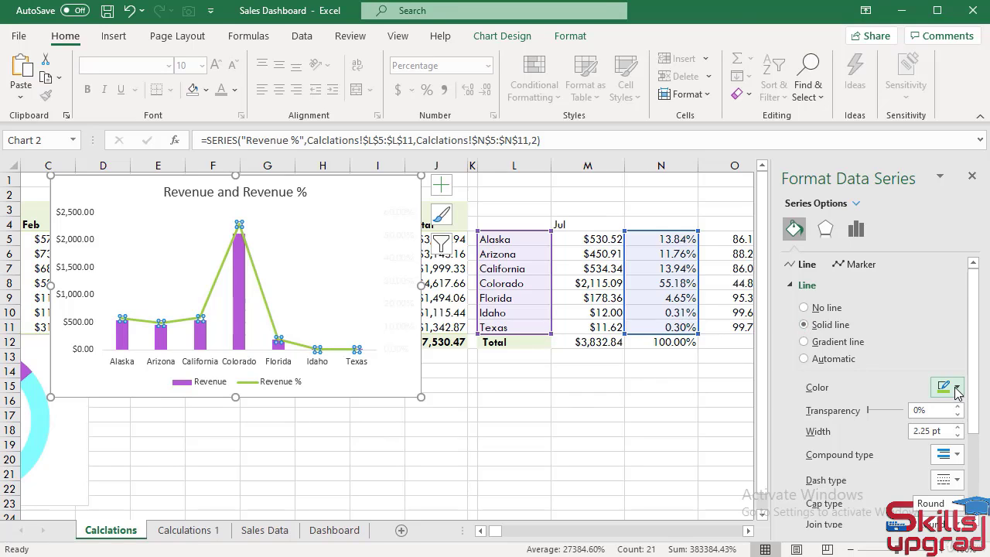
pyautogui.click(958, 391)
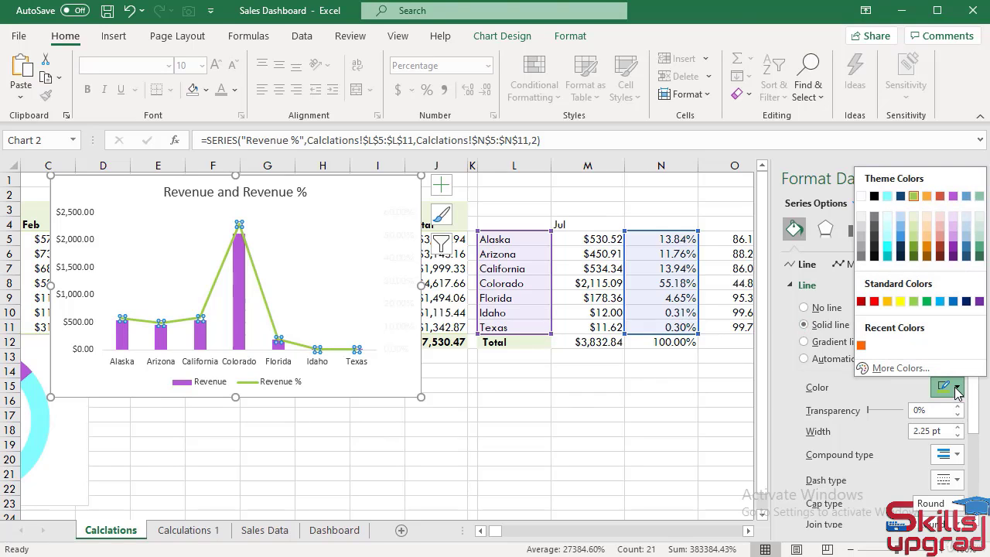
pyautogui.click(927, 199)
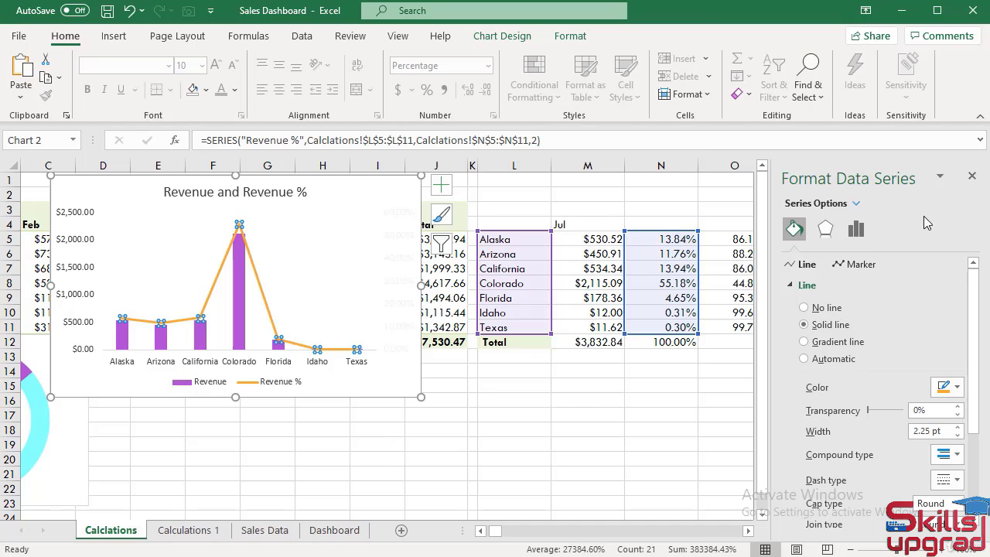
pyautogui.scroll(-3, 904, 489)
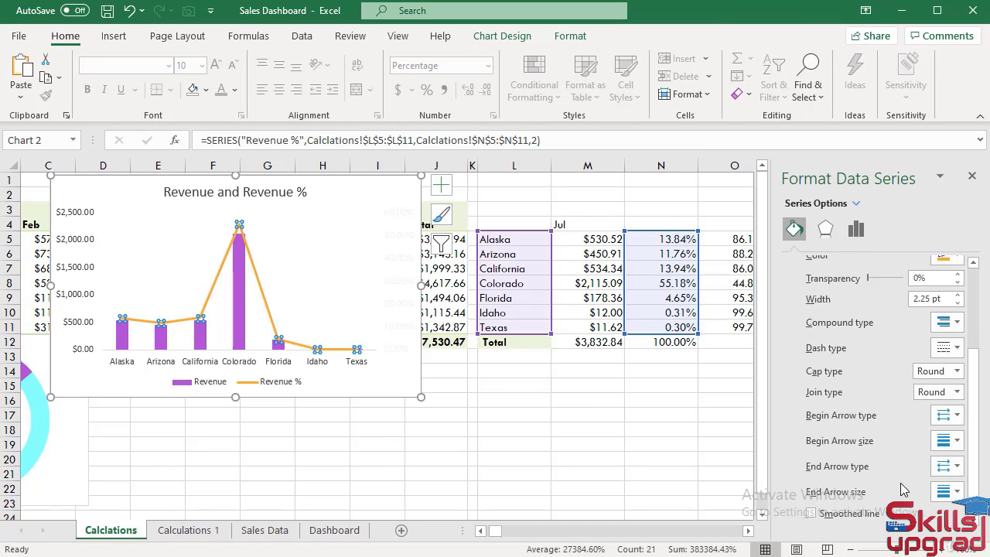
pyautogui.click(811, 514)
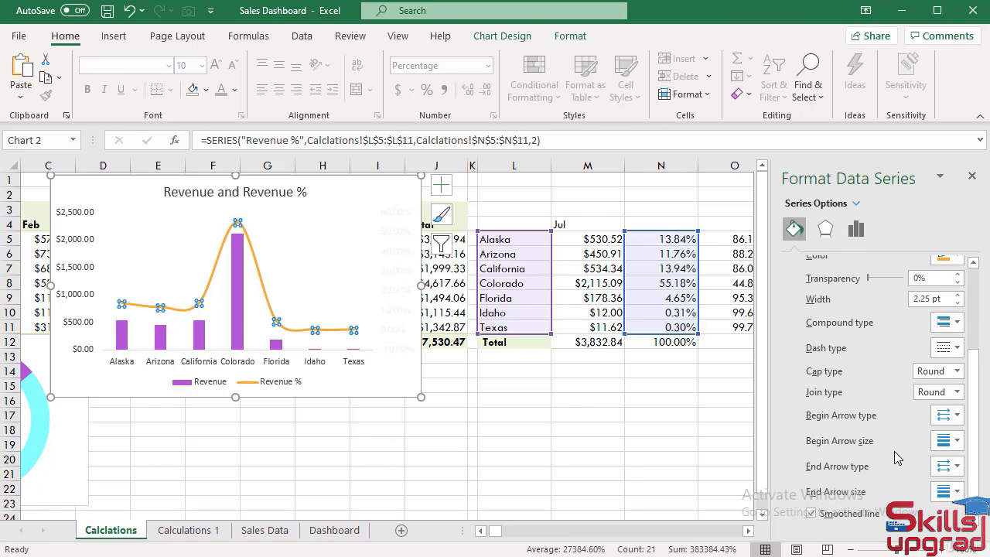
# Remove the outline from the combo chart's chart area
pyautogui.press('Escape')
pyautogui.click(570, 36)
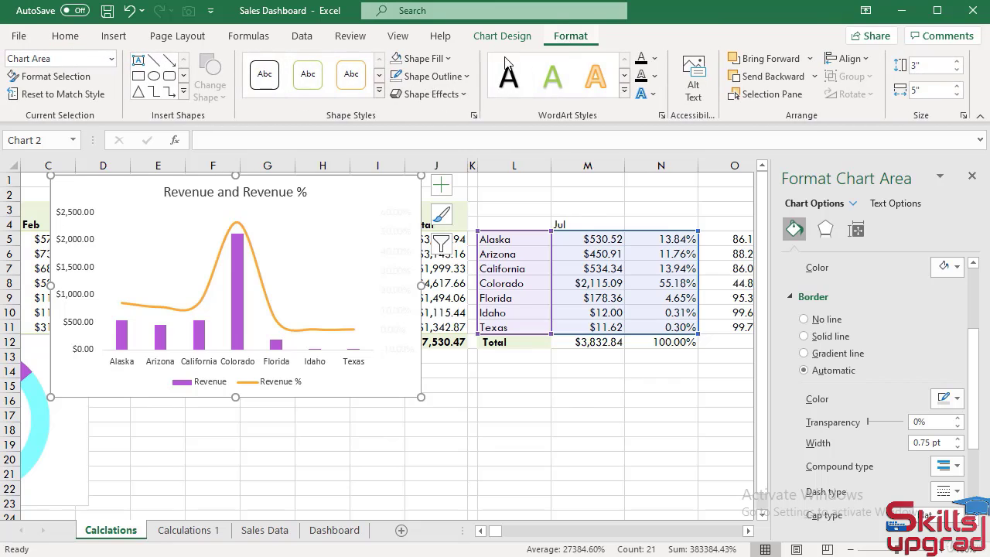
pyautogui.click(469, 74)
pyautogui.click(403, 320)
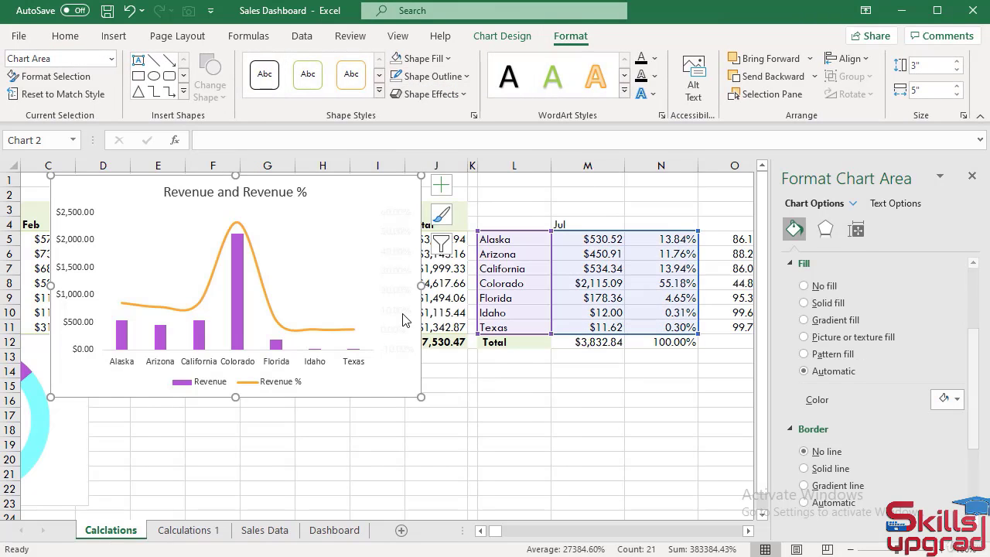
# Move the combo chart below the monthly revenue table, with its upper edge at about row 17
pyautogui.click(388, 229)
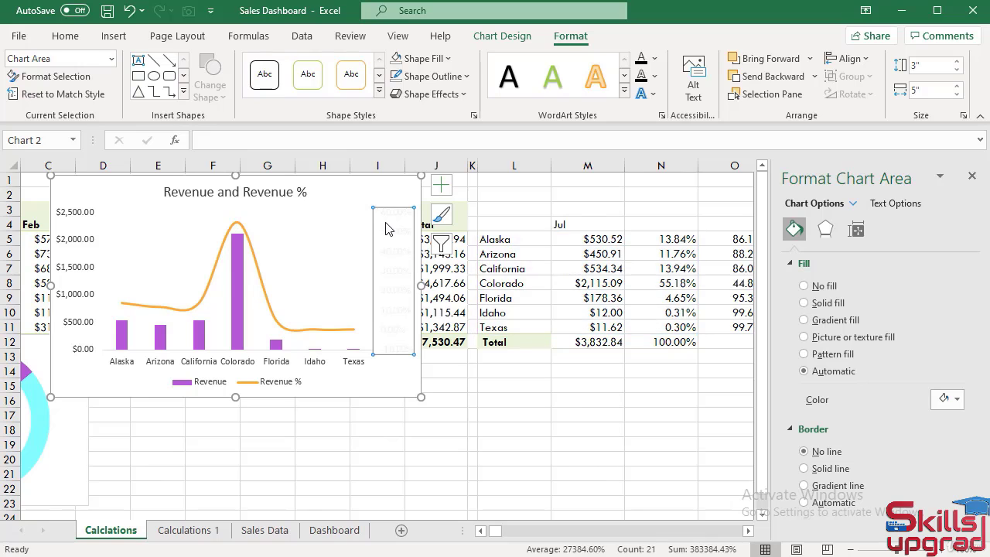
pyautogui.click(343, 215)
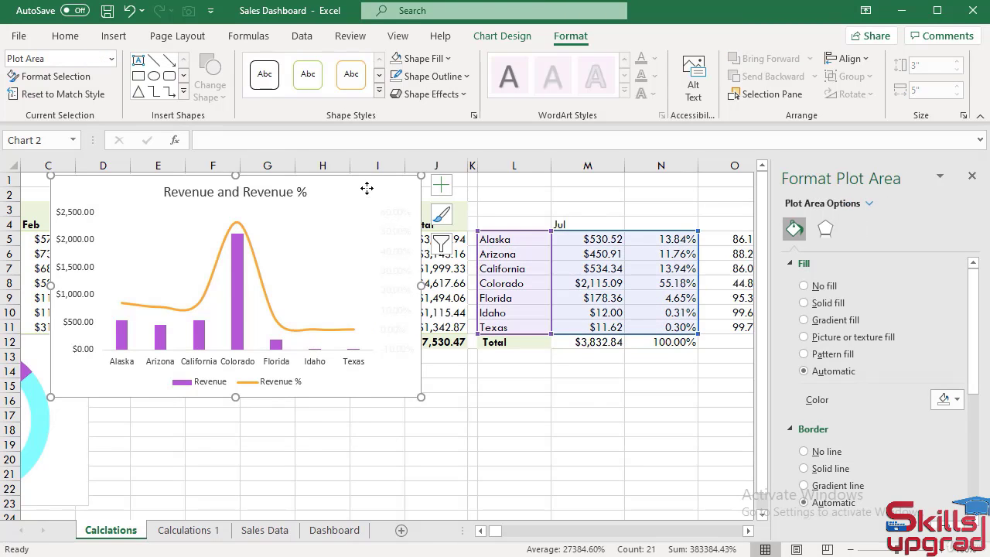
pyautogui.moveTo(366, 188); pyautogui.dragTo(422, 409)
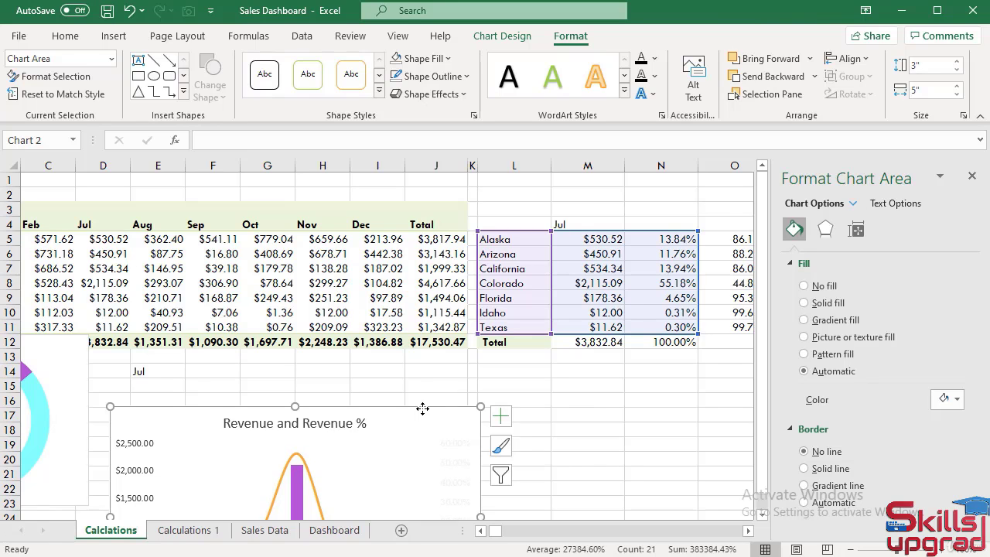
# Copy the combo chart onto the Dashboard sheet at cell F5 and close the formatting pane
pyautogui.click(333, 531)
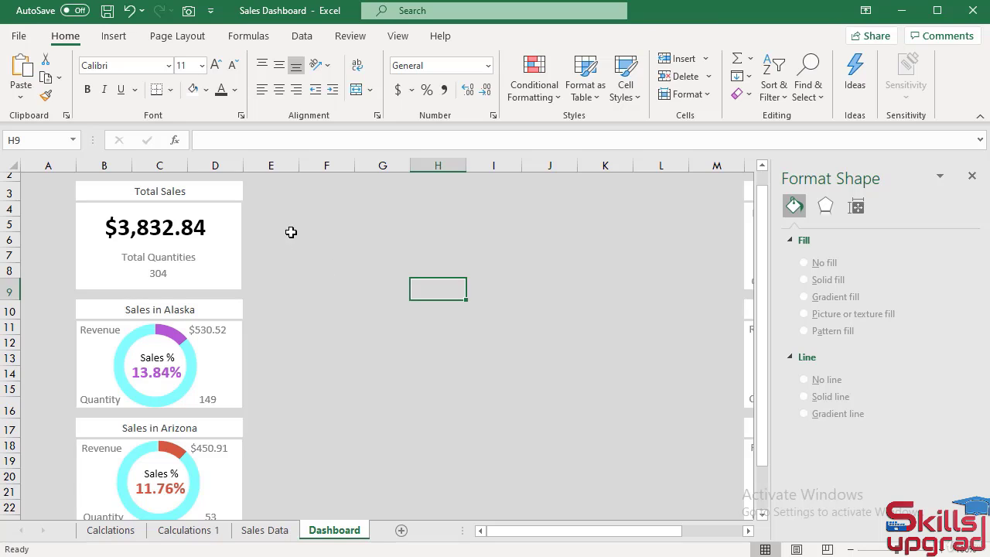
pyautogui.click(335, 228)
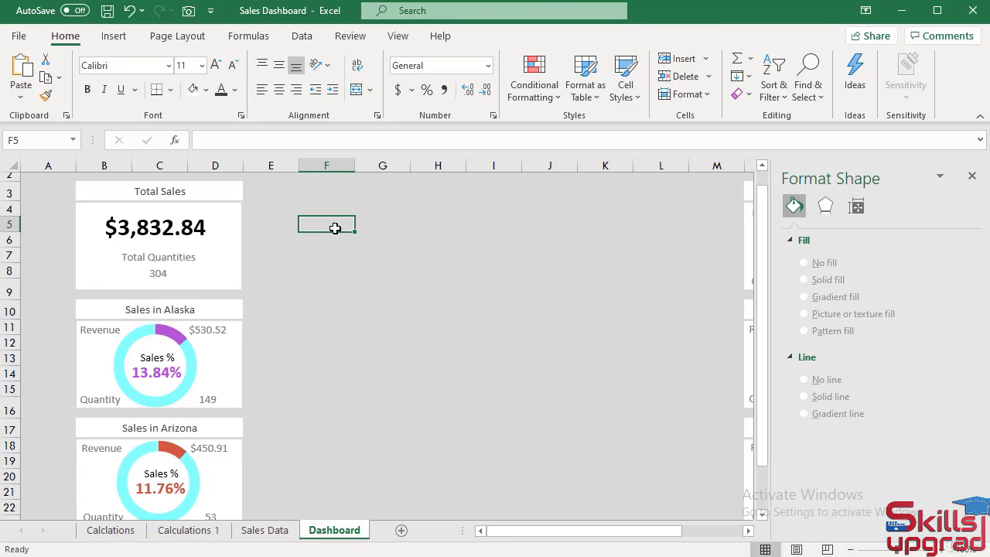
pyautogui.hotkey('ctrl', 'v')
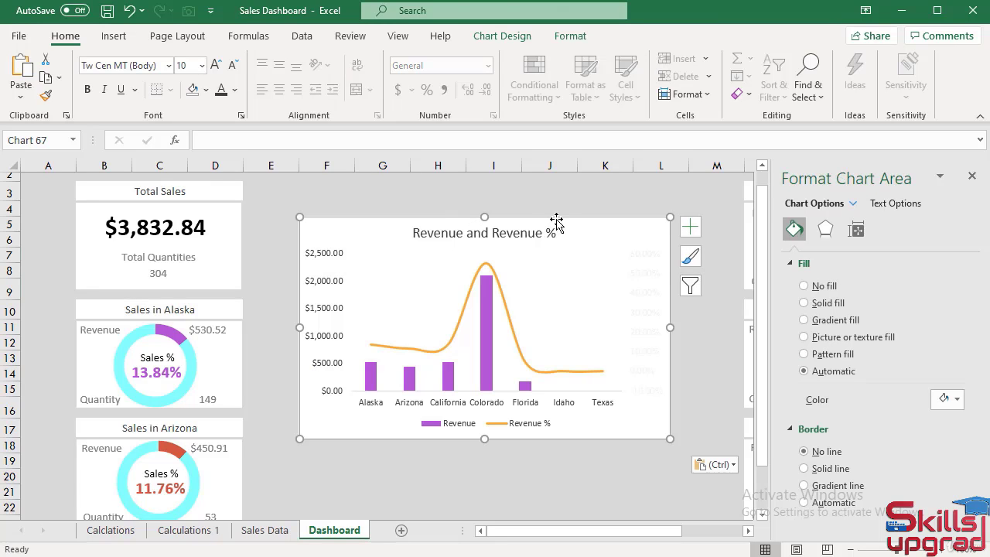
pyautogui.click(972, 176)
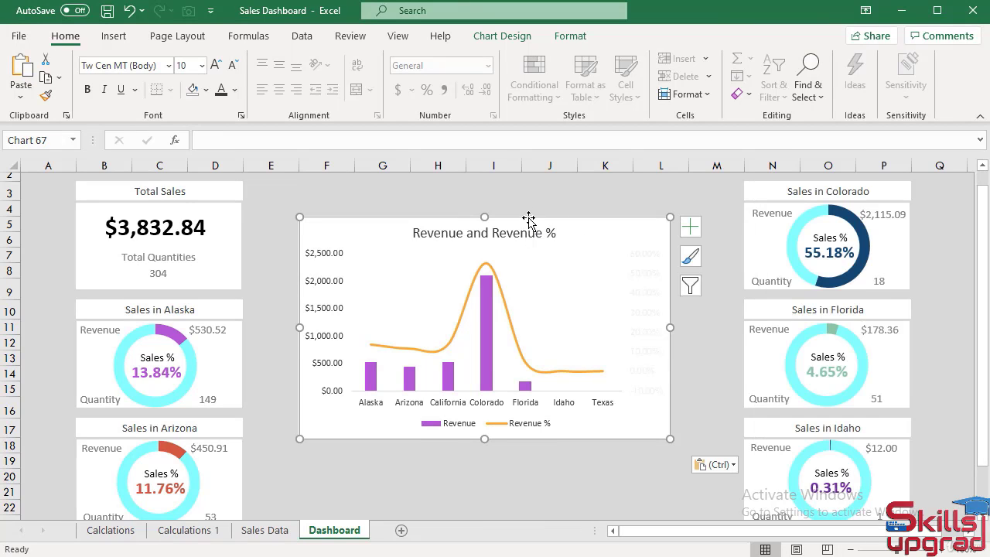
# Narrow column E to a thin gap and place the chart beside the Total Sales card, level with its heading in row 3
pyautogui.moveTo(525, 214); pyautogui.dragTo(519, 191)
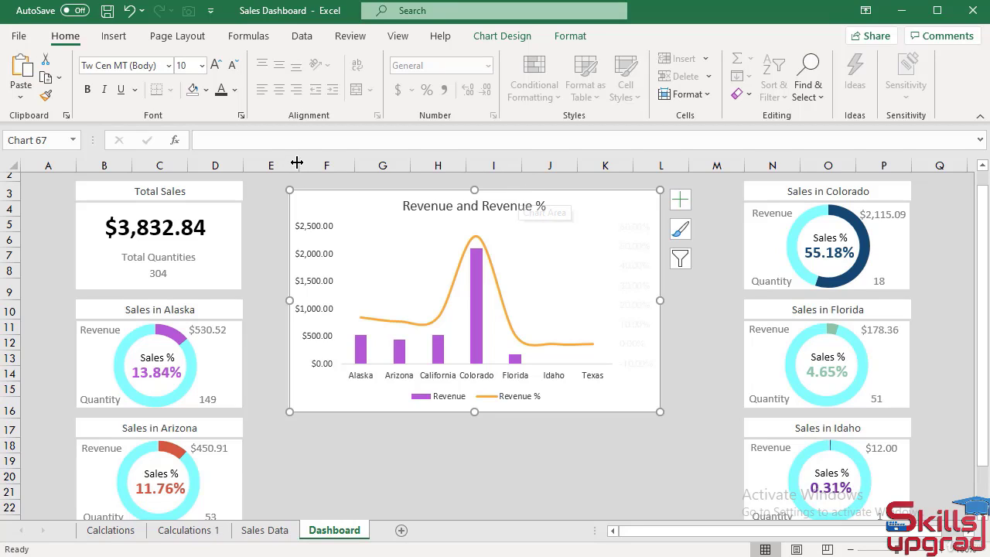
pyautogui.moveTo(299, 160); pyautogui.dragTo(251, 165)
pyautogui.moveTo(400, 190); pyautogui.dragTo(400, 182)
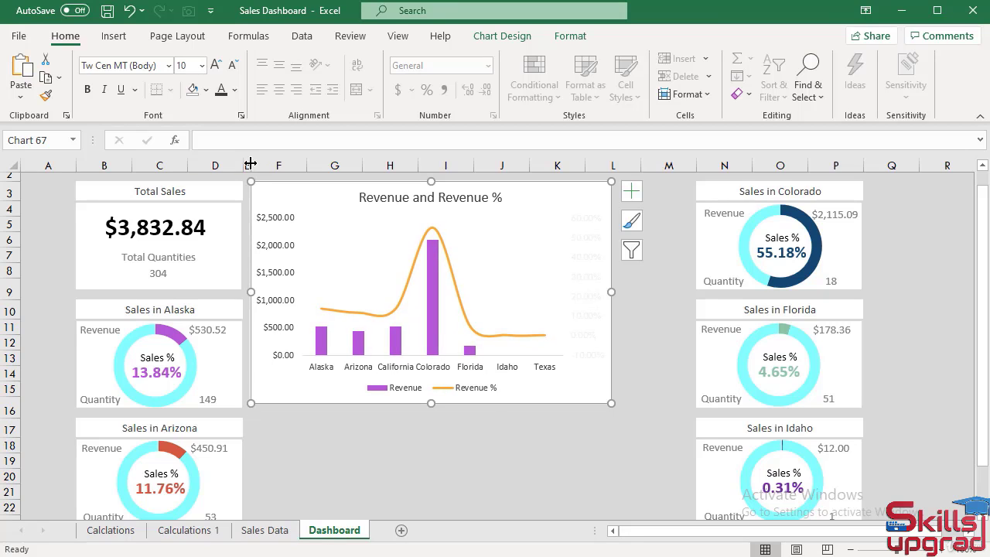
pyautogui.moveTo(250, 163); pyautogui.dragTo(250, 163)
pyautogui.moveTo(9, 181); pyautogui.dragTo(10, 181)
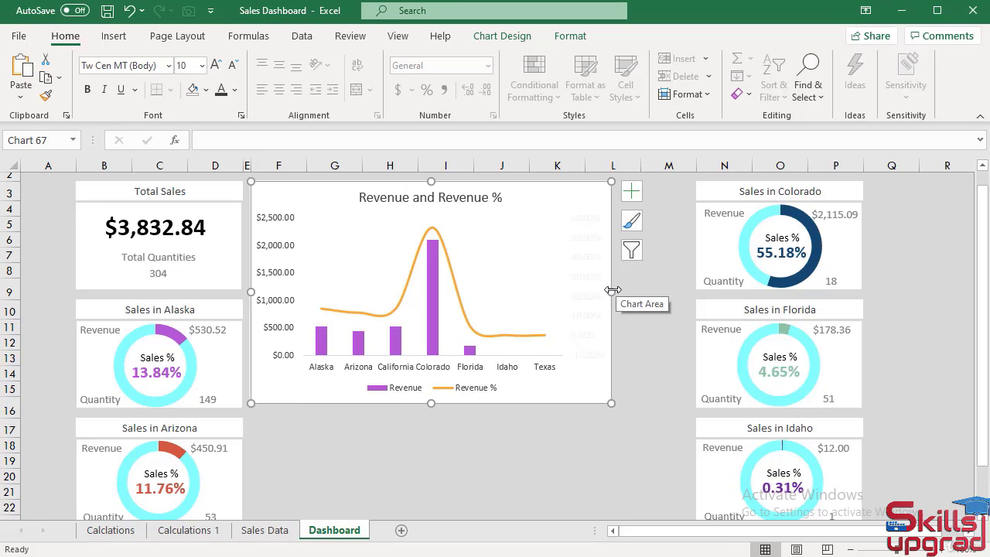
# Widen the chart to the far edge of column L and narrow column M to a thin gap before the Sales in Colorado card
pyautogui.moveTo(613, 291); pyautogui.dragTo(638, 288)
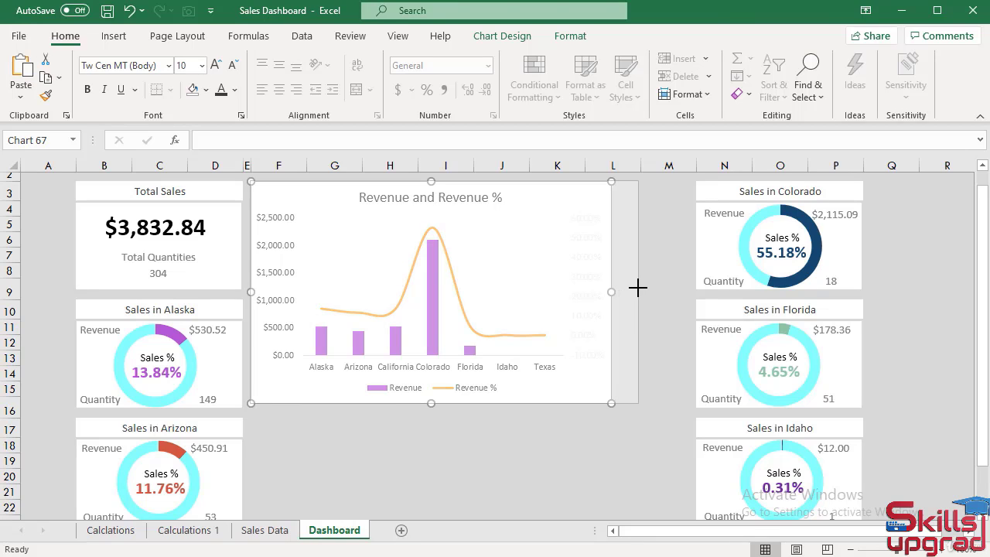
pyautogui.moveTo(638, 288); pyautogui.dragTo(637, 288)
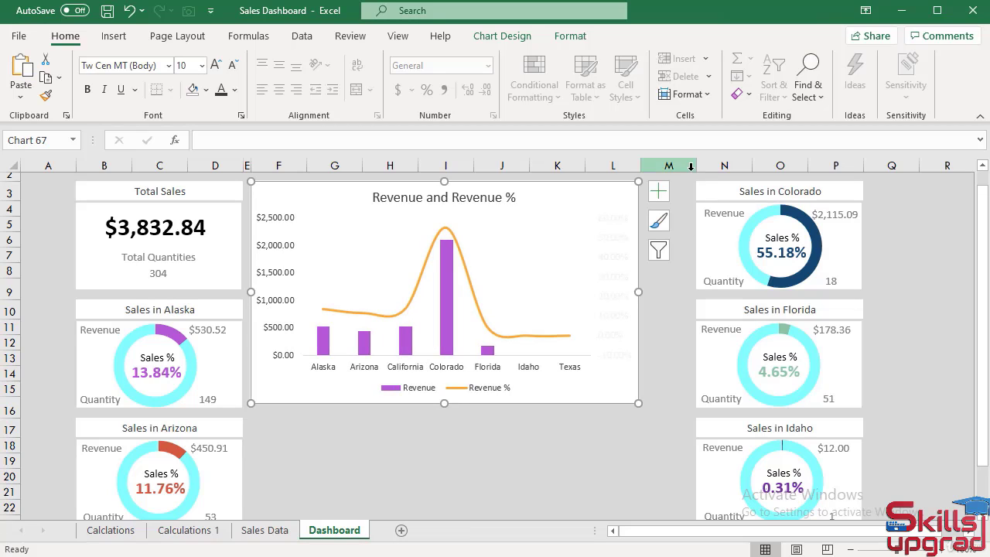
pyautogui.moveTo(696, 161); pyautogui.dragTo(652, 165)
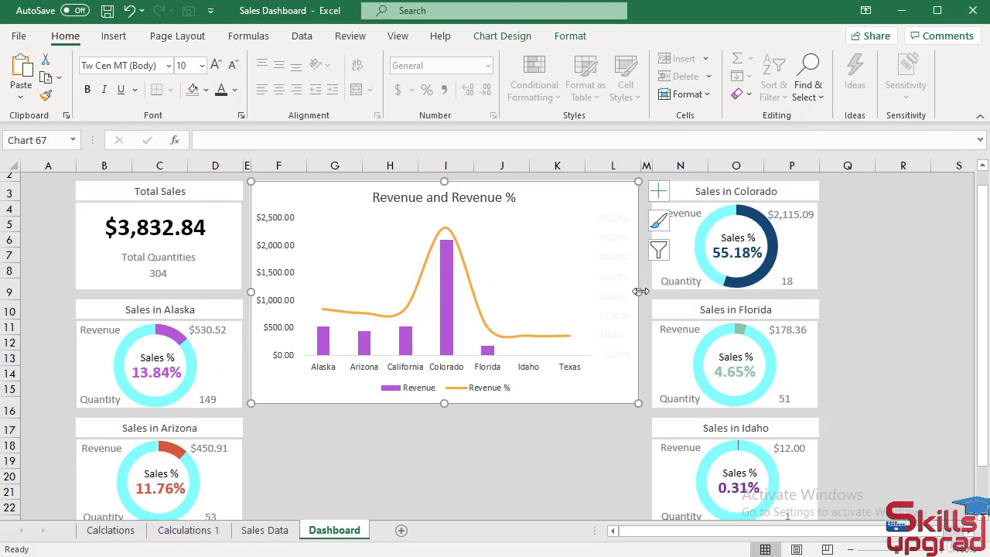
pyautogui.moveTo(641, 292); pyautogui.dragTo(640, 290)
pyautogui.moveTo(642, 164); pyautogui.dragTo(642, 164)
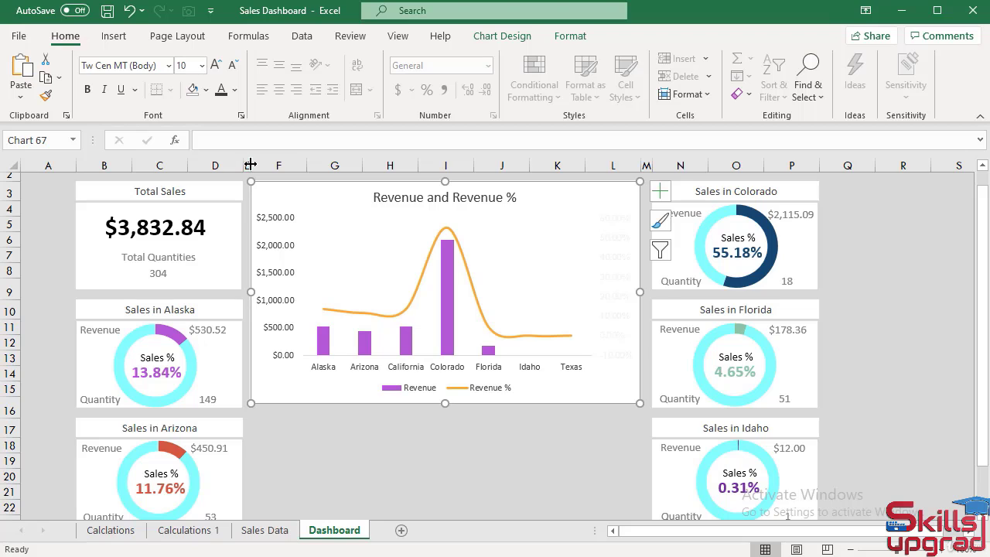
# Widen column E slightly and pull in the chart's left edge to leave an even gap beside the Total Sales card
pyautogui.moveTo(249, 164); pyautogui.dragTo(255, 164)
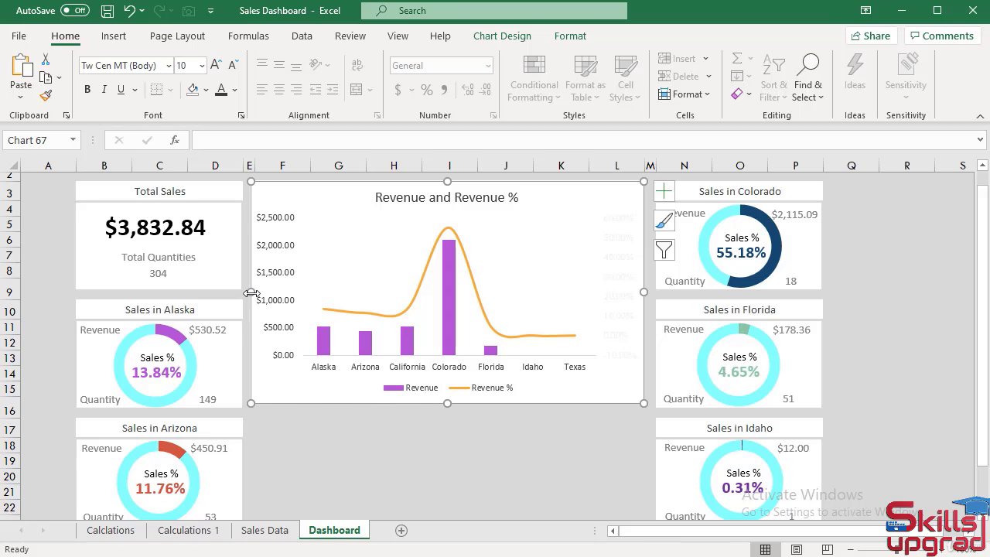
pyautogui.moveTo(253, 291); pyautogui.dragTo(255, 289)
pyautogui.click(395, 477)
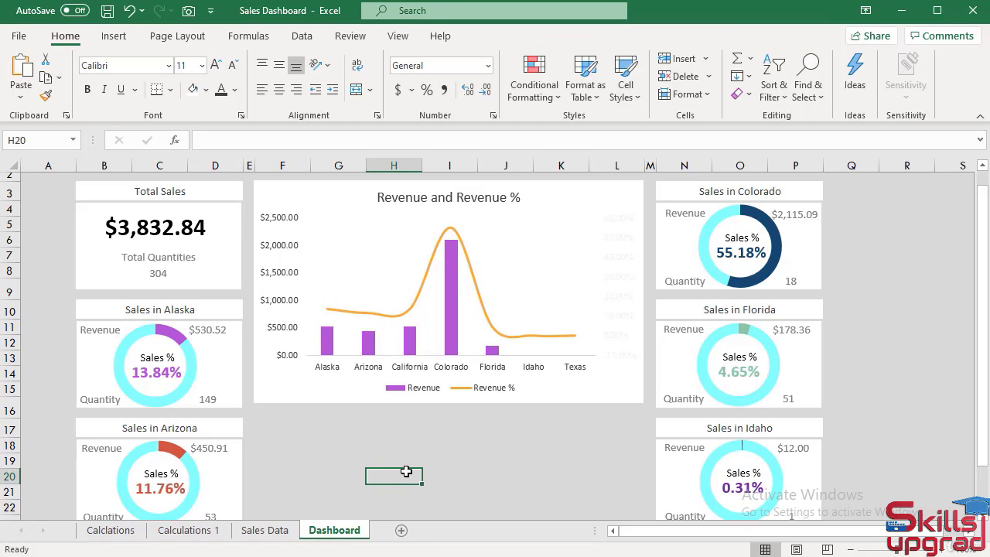
# Extend the chart's lower edge slightly so it lines up with the bottom of the Sales in Alaska card
pyautogui.scroll(-4, 409, 472)
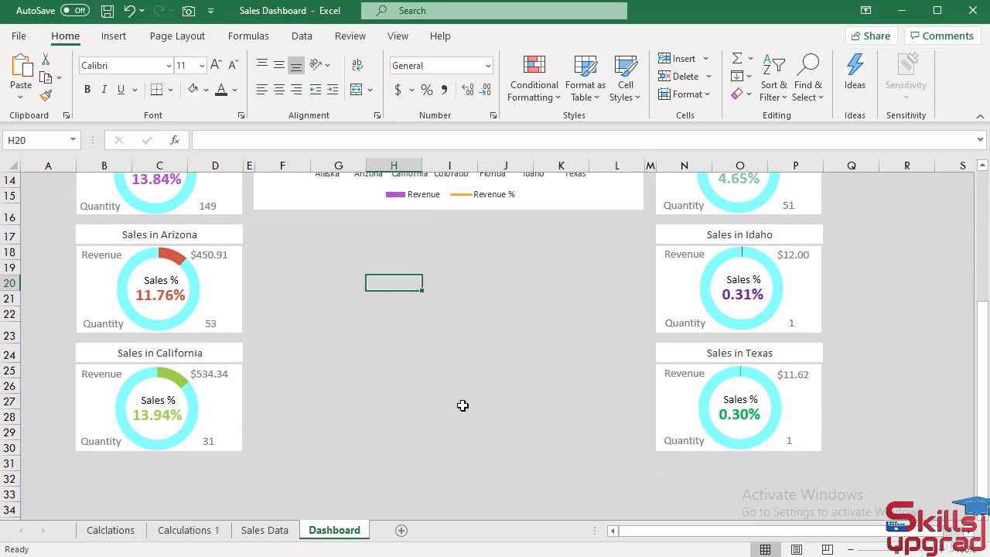
pyautogui.click(561, 198)
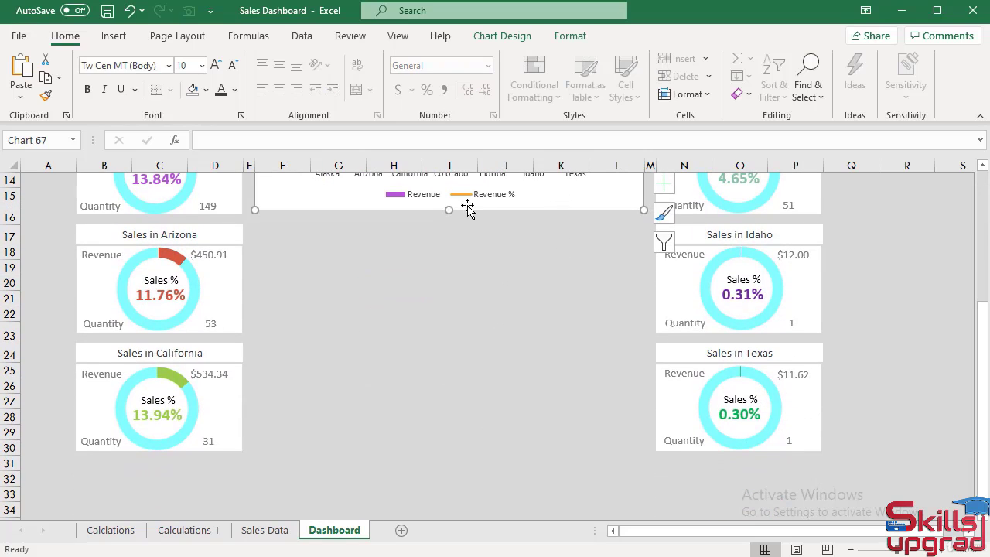
pyautogui.moveTo(451, 211); pyautogui.dragTo(451, 215)
pyautogui.click(471, 311)
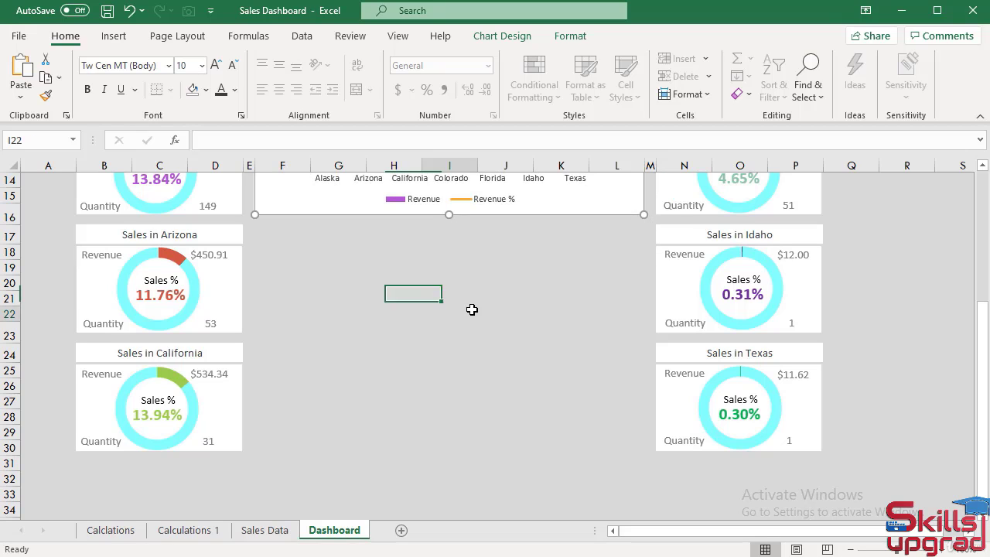
# Insert a line chart of the October quantities by state from L5:M11 on the Calculations 1 sheet
pyautogui.click(190, 531)
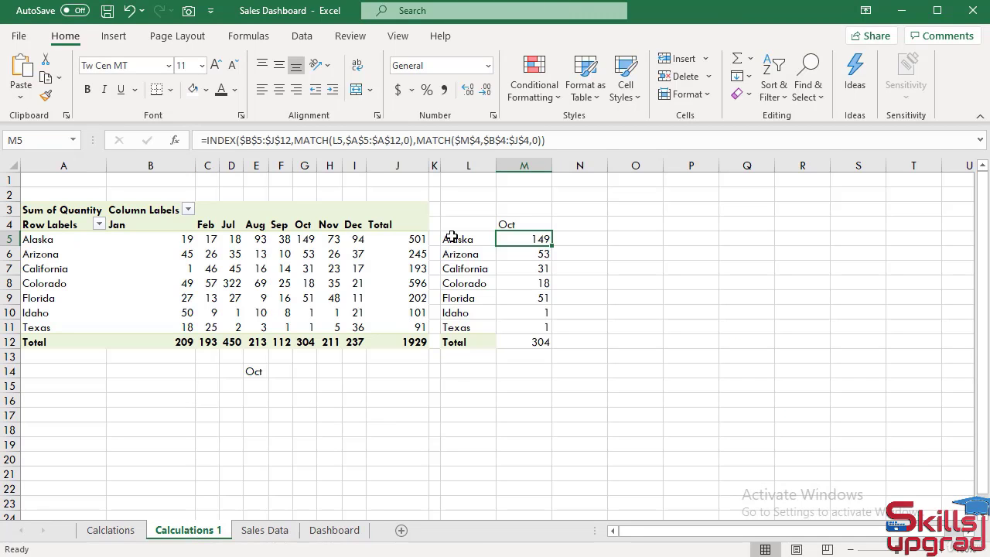
pyautogui.moveTo(448, 237); pyautogui.dragTo(506, 325)
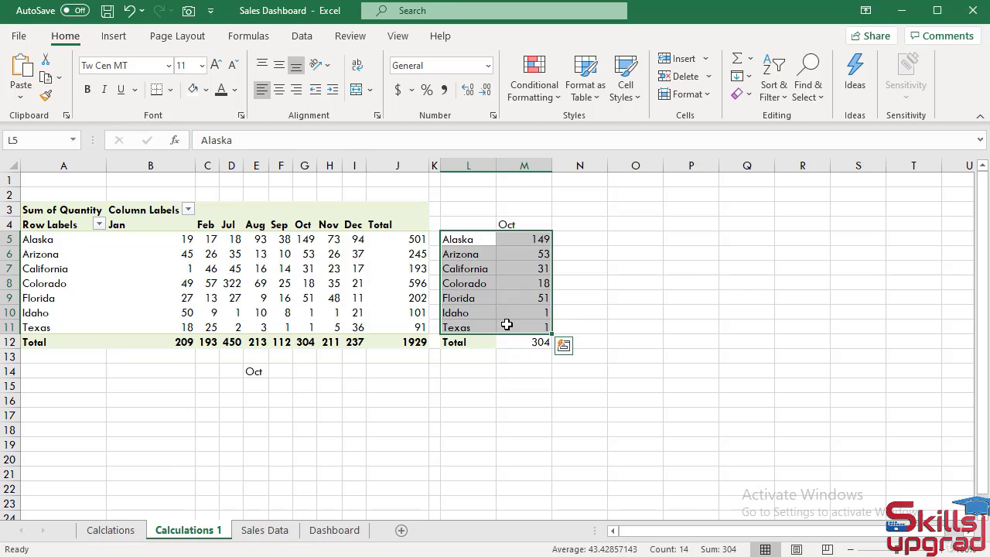
pyautogui.click(113, 36)
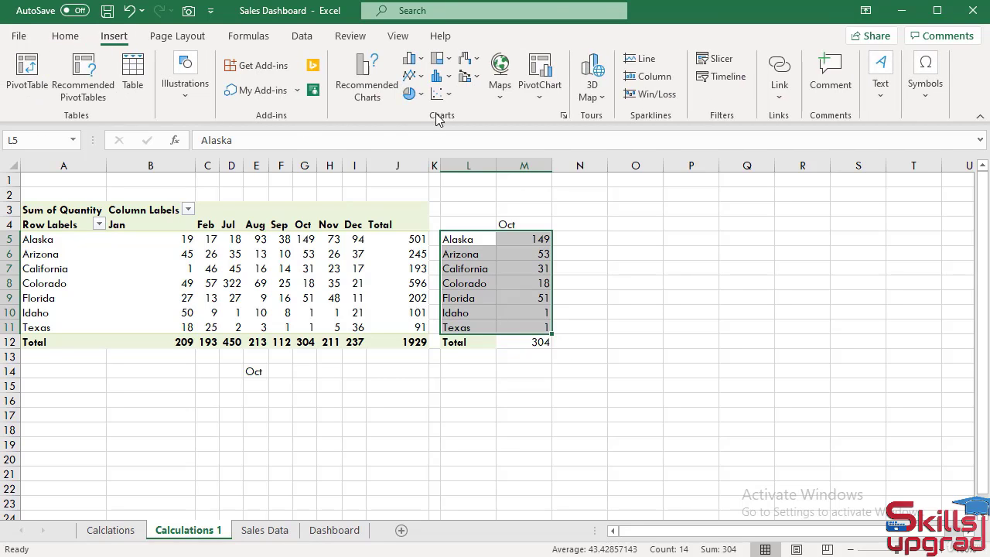
pyautogui.click(412, 75)
pyautogui.click(432, 136)
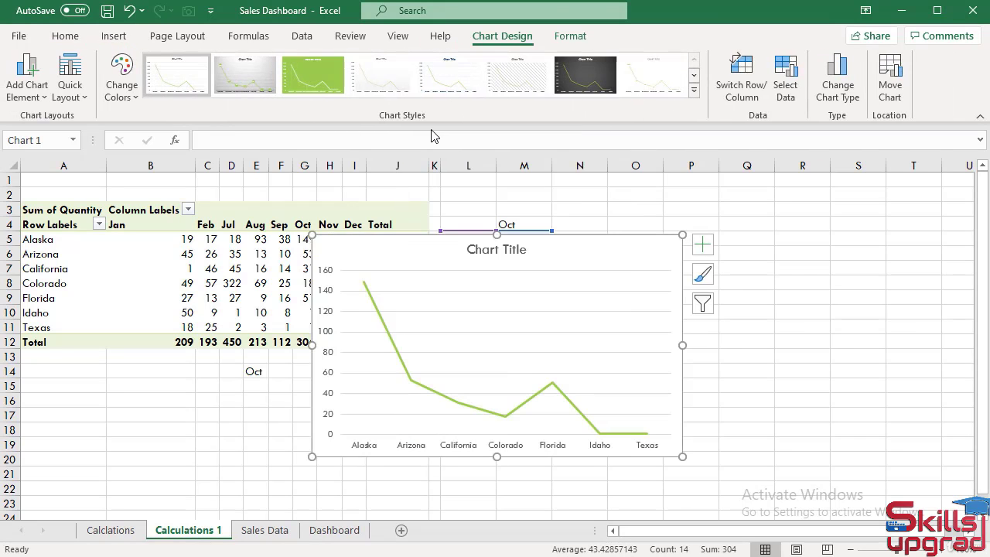
# Change the line chart's title to "Quantity"
pyautogui.click(515, 249)
pyautogui.click(515, 249)
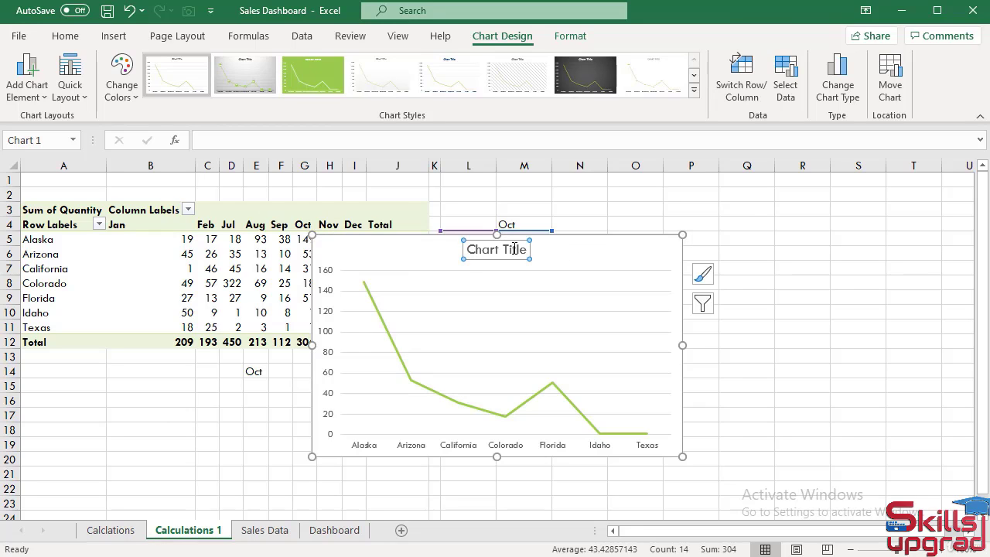
pyautogui.tripleClick(514, 248)
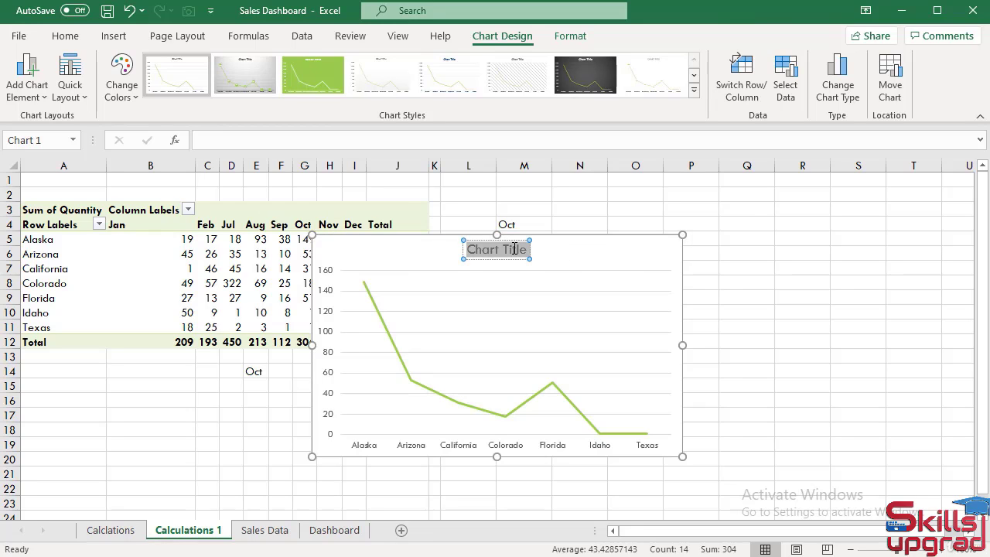
pyautogui.write('Quantity')
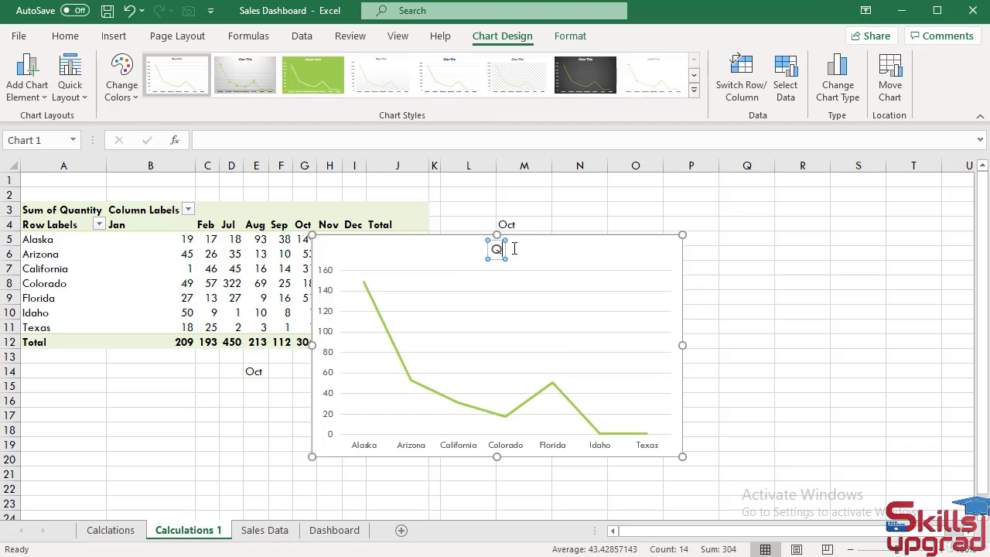
pyautogui.click(639, 249)
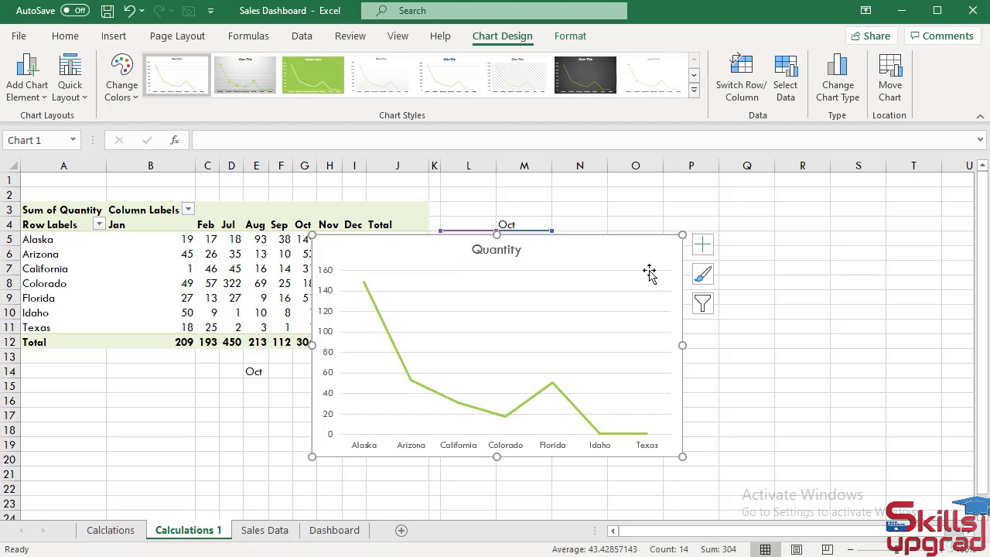
# Remove the horizontal gridlines from the Quantity line chart
pyautogui.click(650, 271)
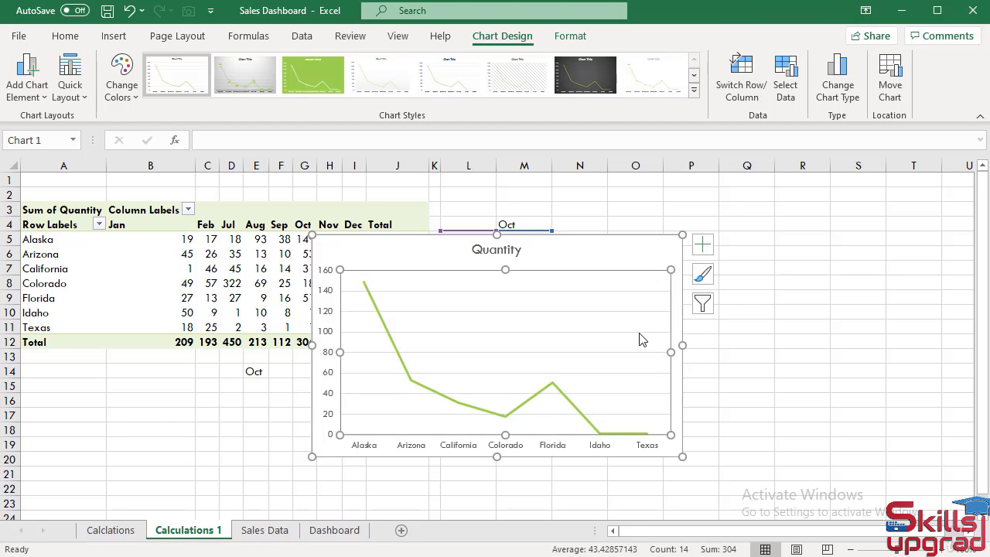
pyautogui.click(662, 352)
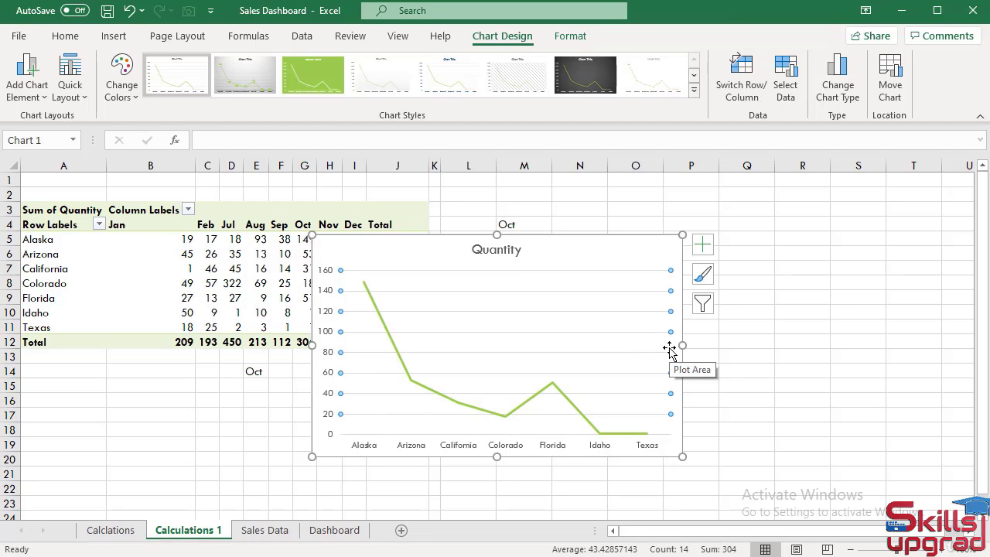
pyautogui.click(744, 343)
# Format the Quantity chart title in Calibri with a dark gray shade from the theme colors
pyautogui.click(505, 250)
pyautogui.doubleClick(504, 250)
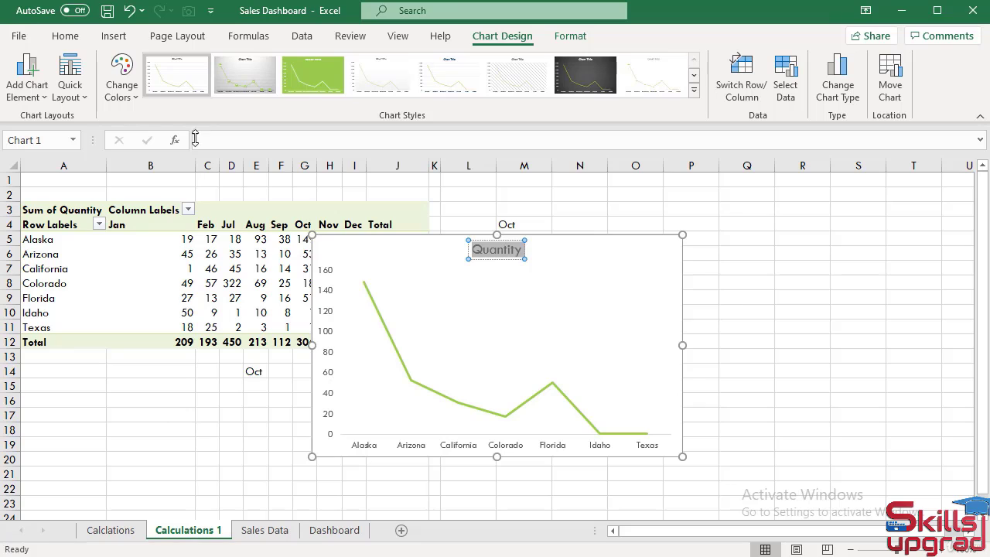
pyautogui.click(65, 35)
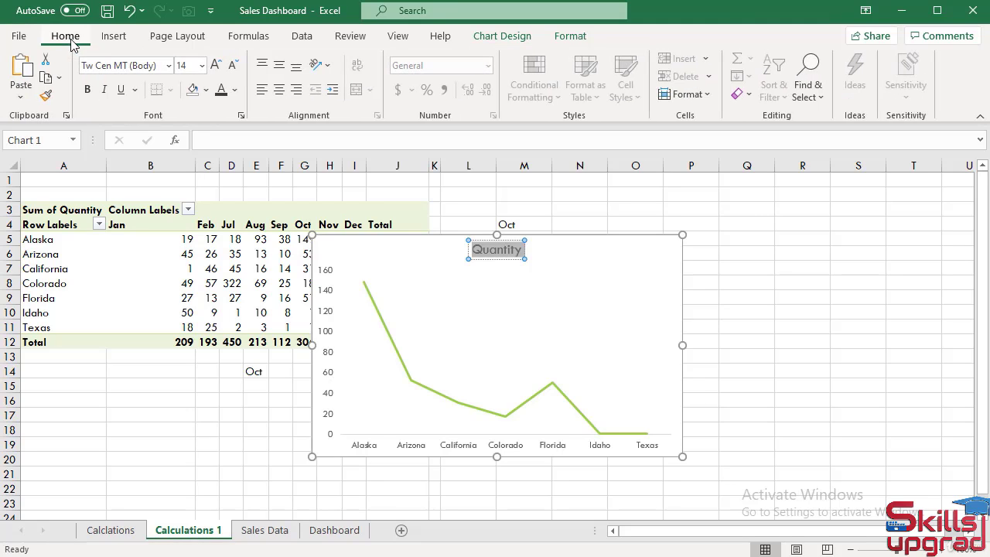
pyautogui.click(130, 67)
pyautogui.write('Calibri')
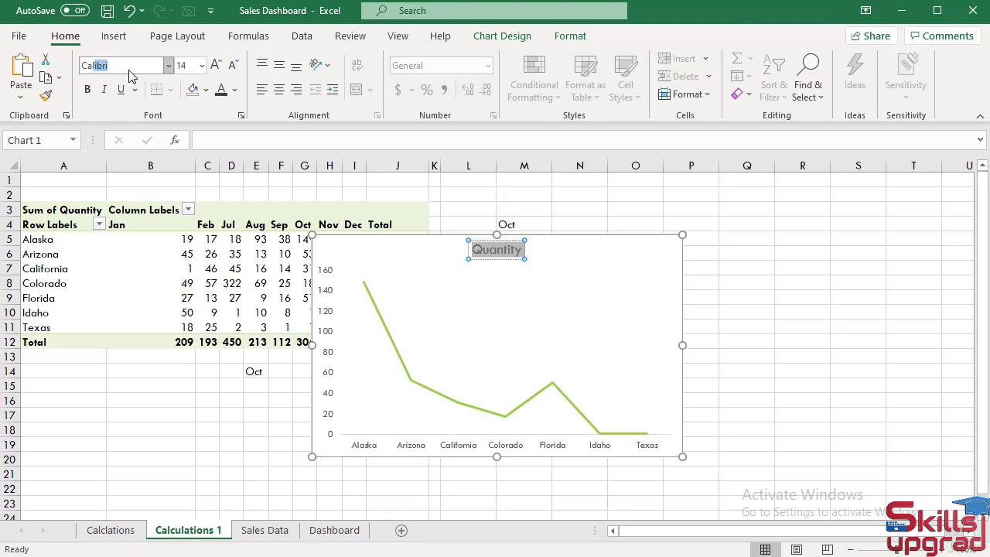
pyautogui.press('Return')
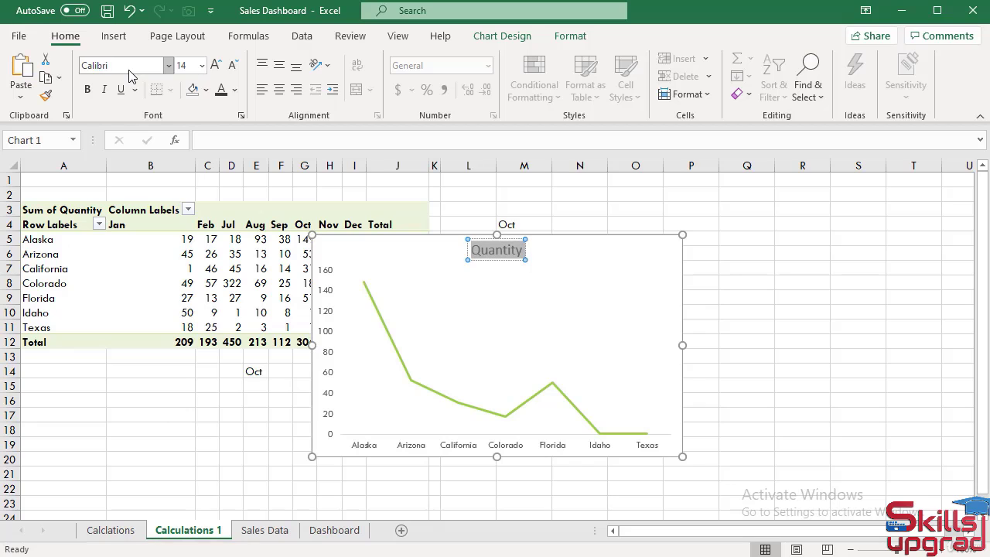
pyautogui.click(236, 90)
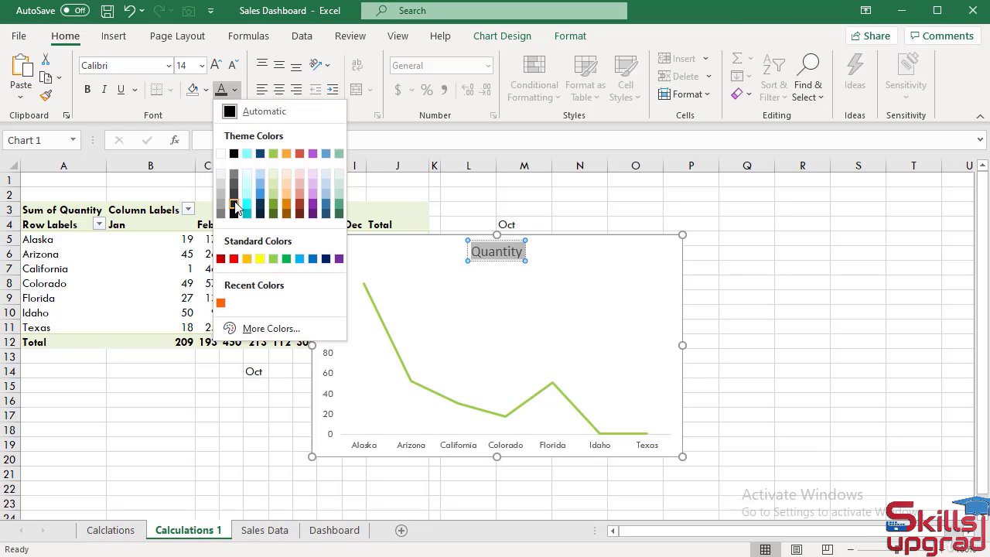
pyautogui.click(235, 199)
# Format the vertical axis labels of the Quantity chart in Calibri with a dark gray font color
pyautogui.click(324, 302)
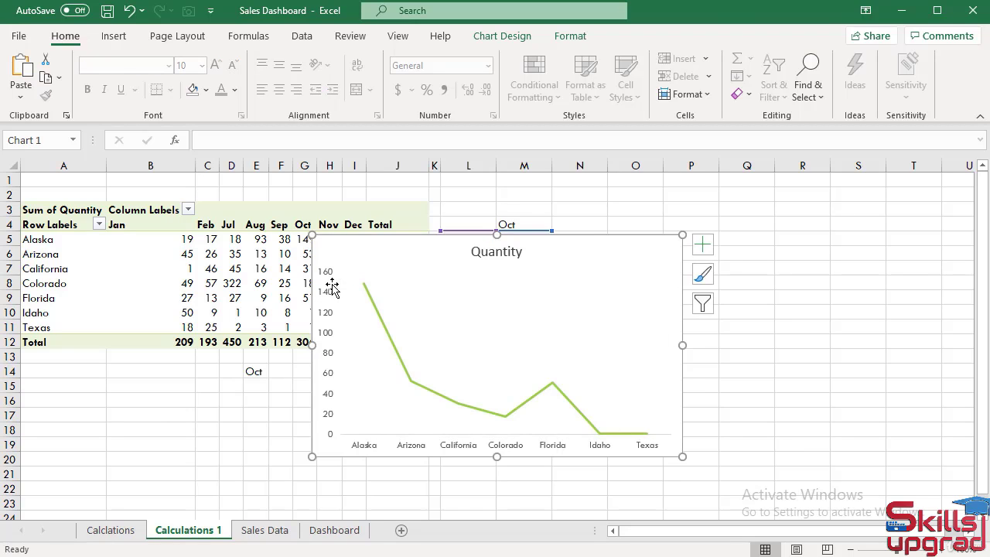
pyautogui.click(324, 294)
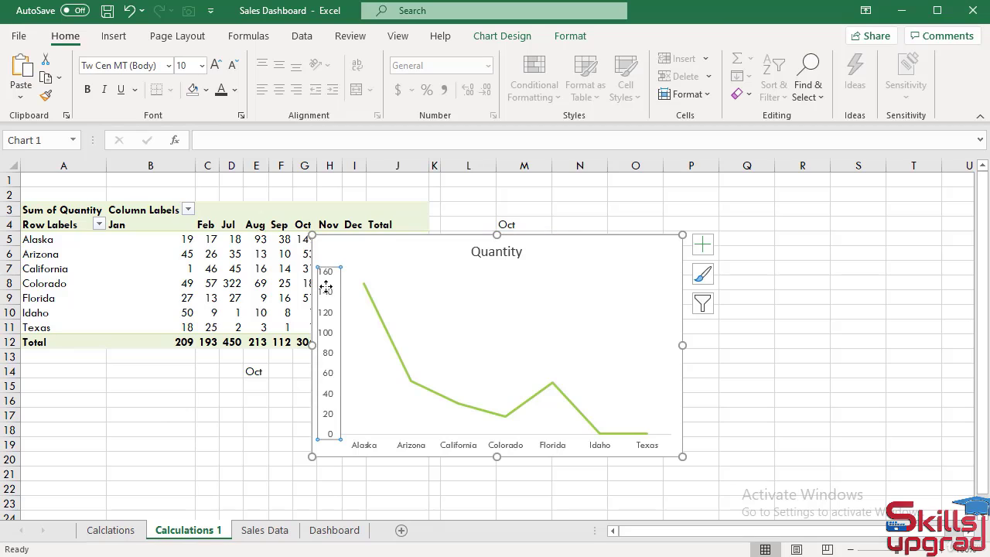
pyautogui.click(120, 68)
pyautogui.write('Calibri')
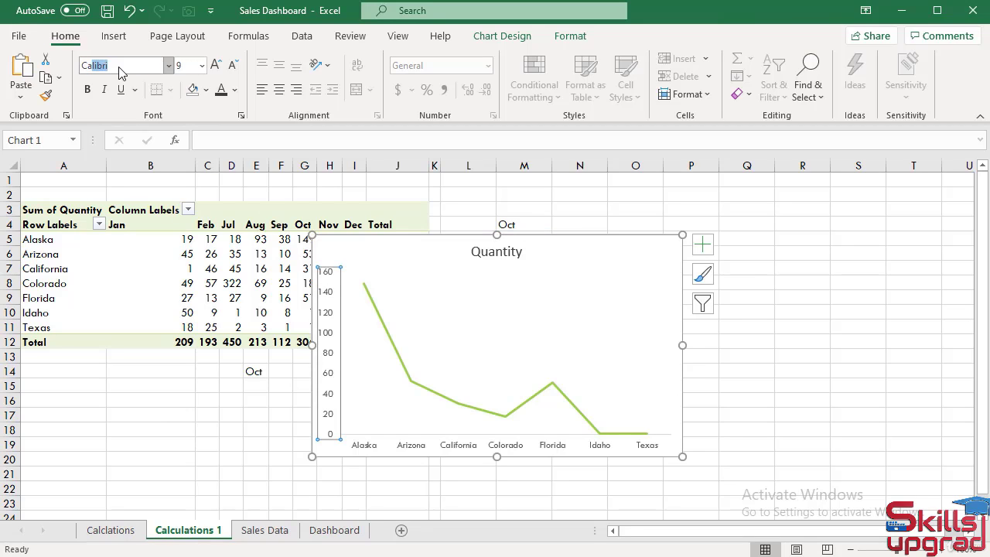
pyautogui.press('Return')
pyautogui.click(236, 90)
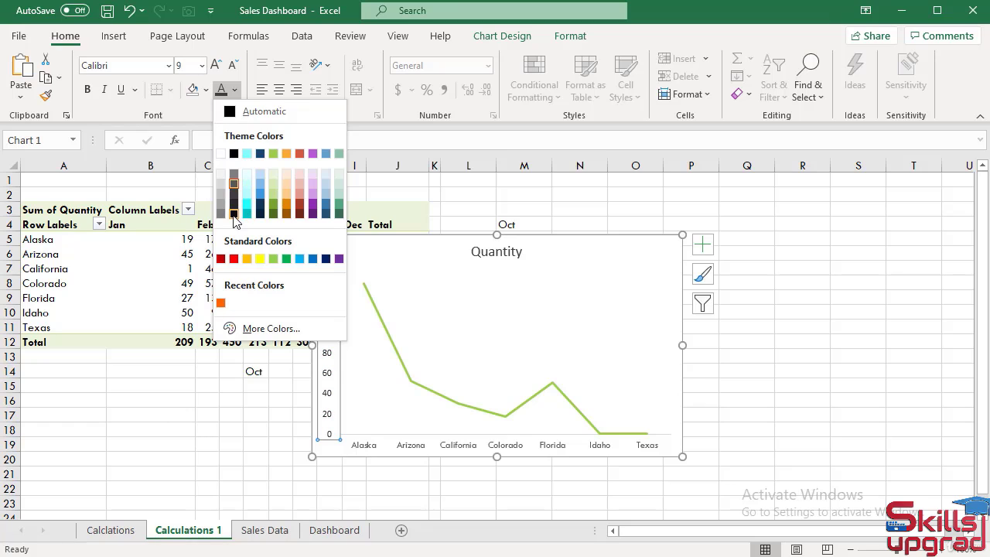
pyautogui.click(234, 198)
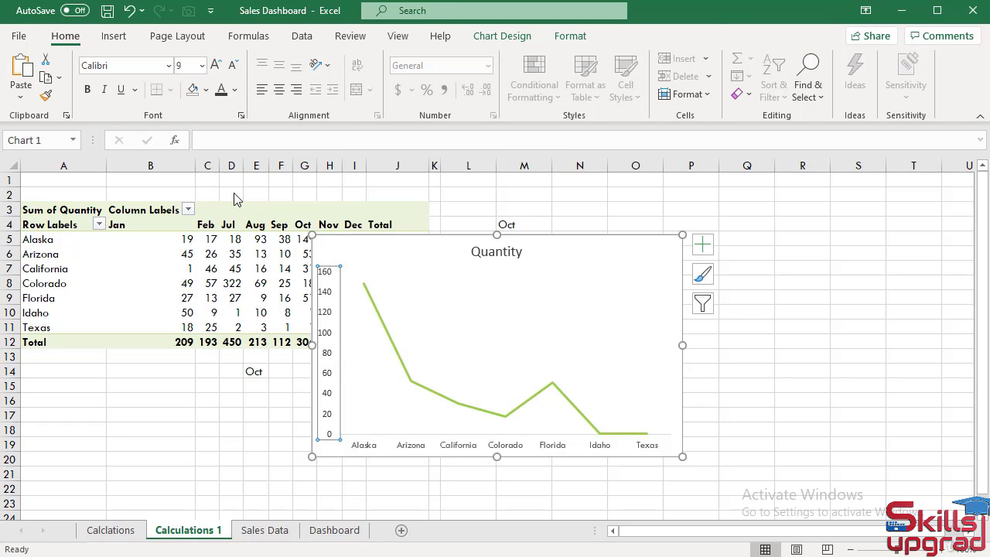
# Format the state labels on the horizontal axis in Calibri with the same dark gray font color
pyautogui.click(450, 449)
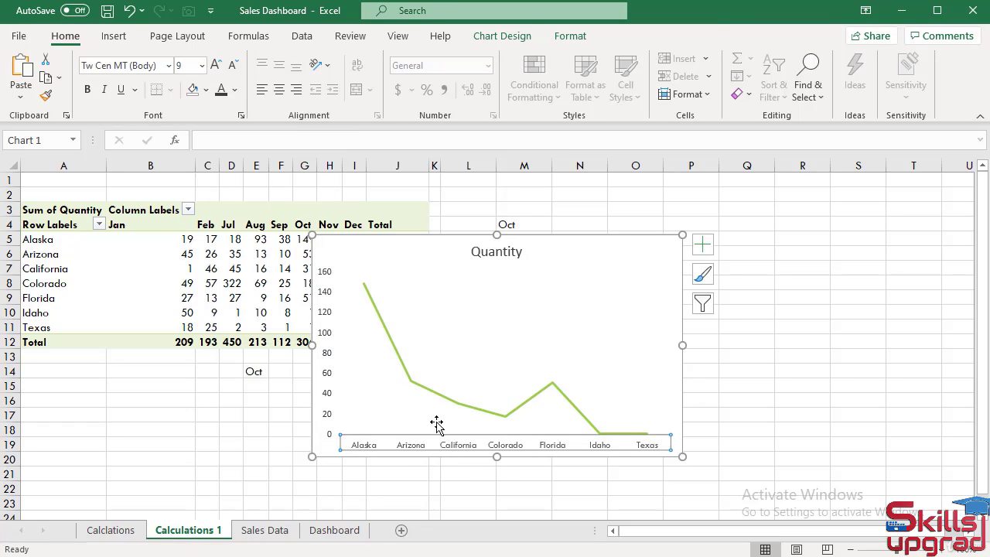
pyautogui.click(133, 68)
pyautogui.write('Calibri')
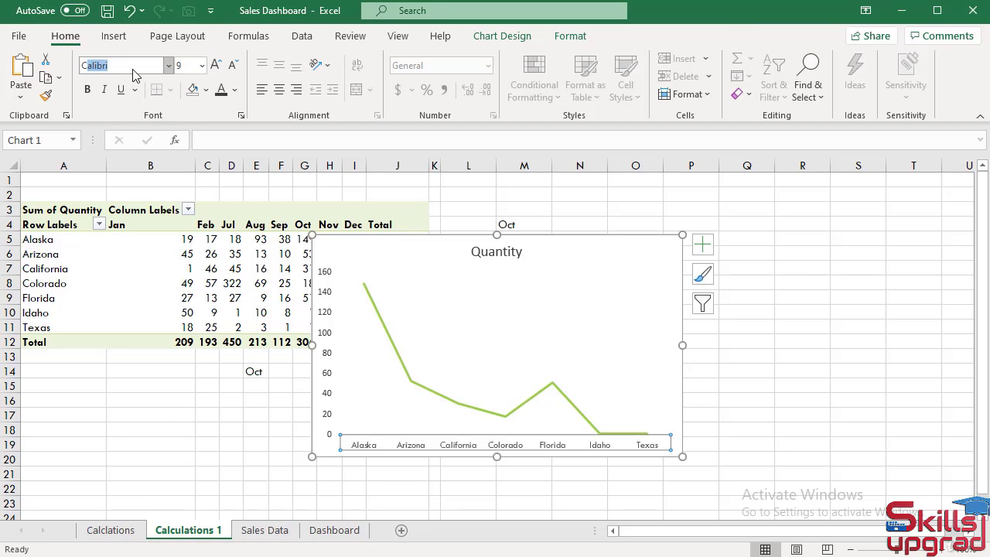
pyautogui.press('Return')
pyautogui.click(234, 90)
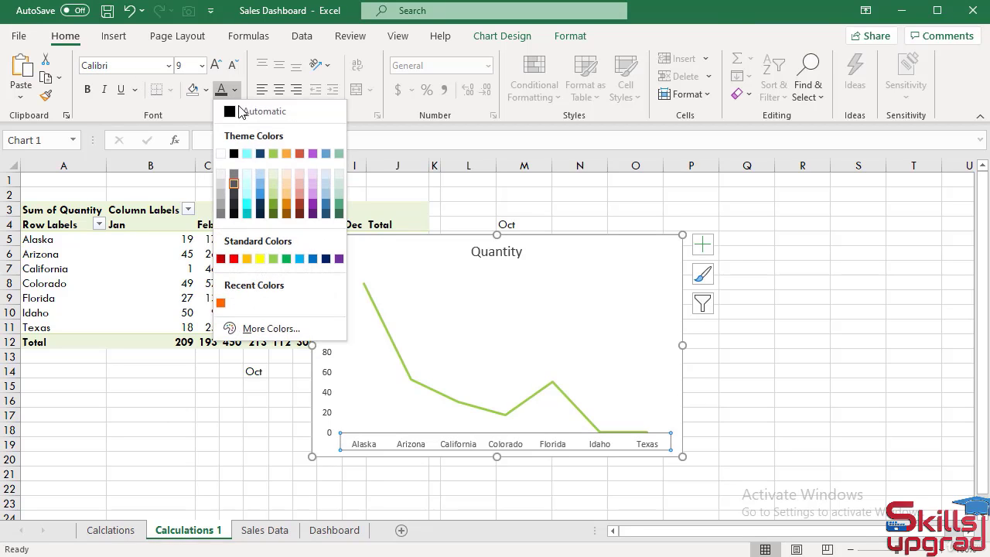
pyautogui.click(234, 197)
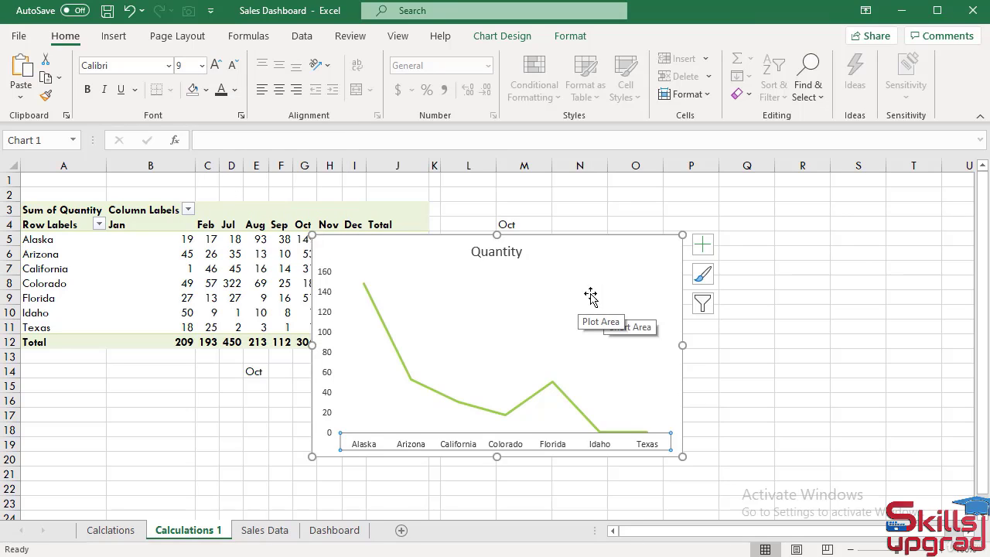
# Try a solid purple fill on the chart area and set the fill back to automatic
pyautogui.click(524, 298)
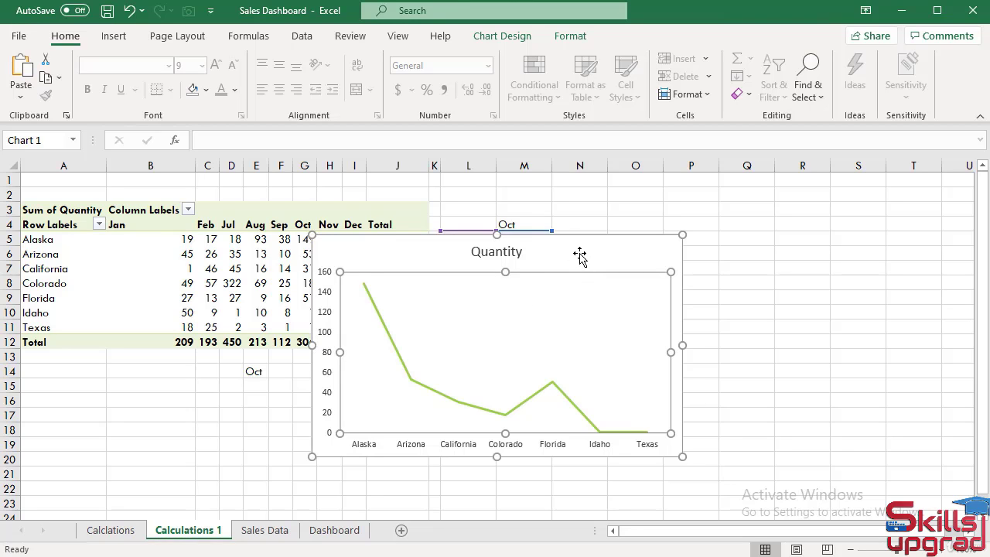
pyautogui.doubleClick(544, 262)
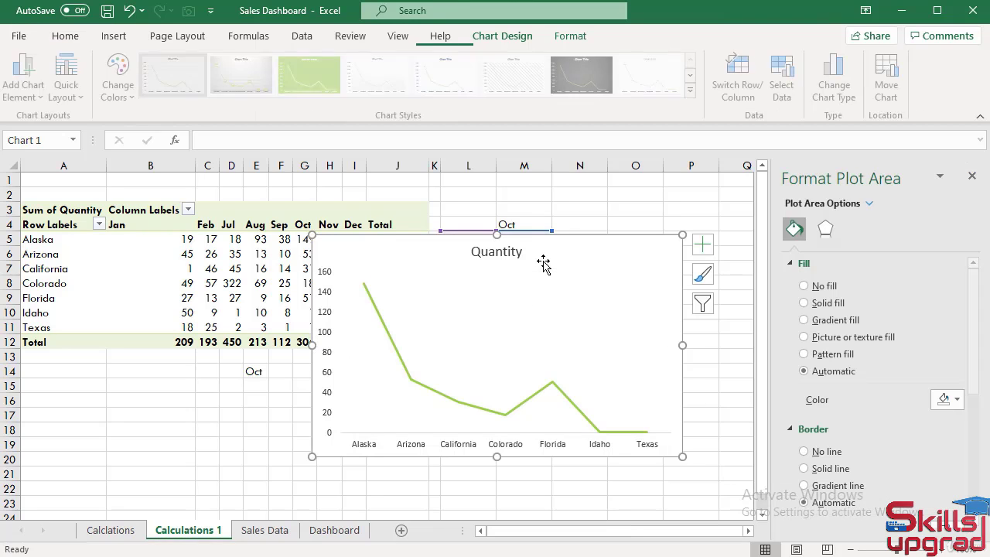
pyautogui.click(804, 303)
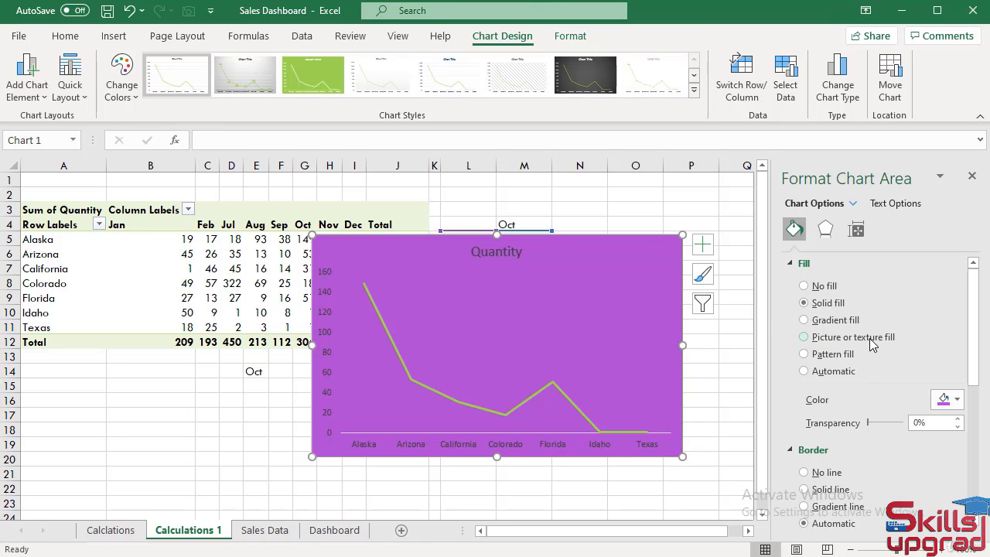
pyautogui.click(803, 372)
# Format the Quantity series as a solid line in the muted green theme color
pyautogui.click(563, 394)
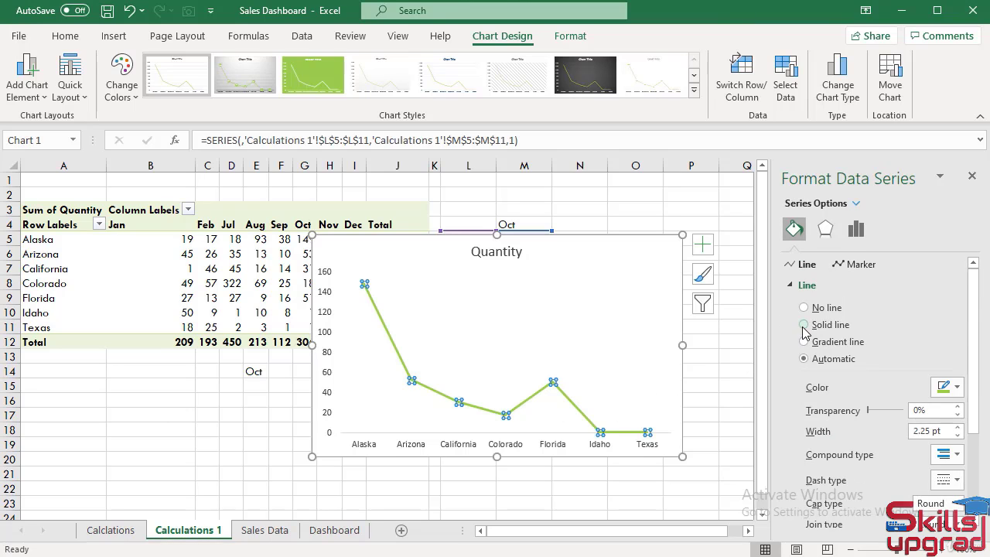
pyautogui.click(803, 325)
pyautogui.click(958, 388)
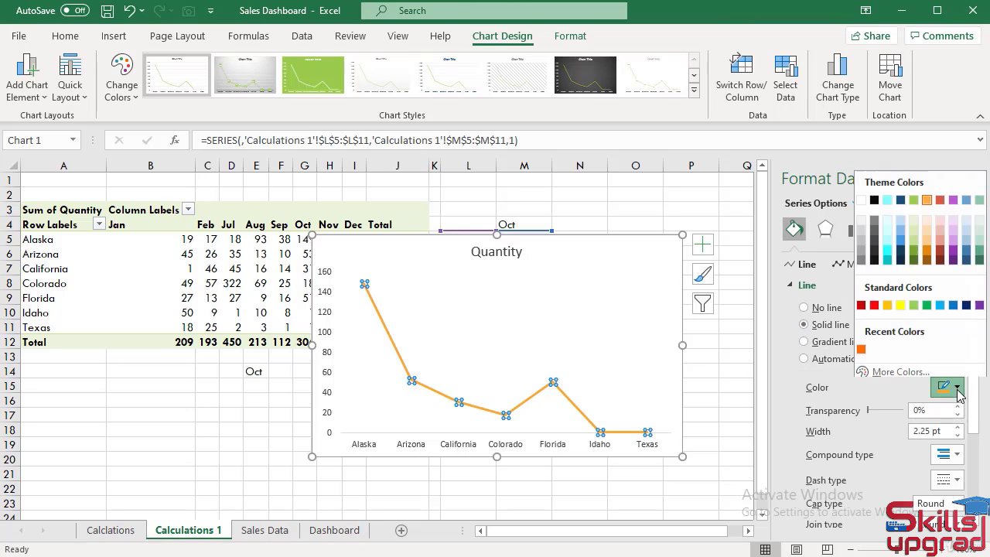
pyautogui.click(979, 200)
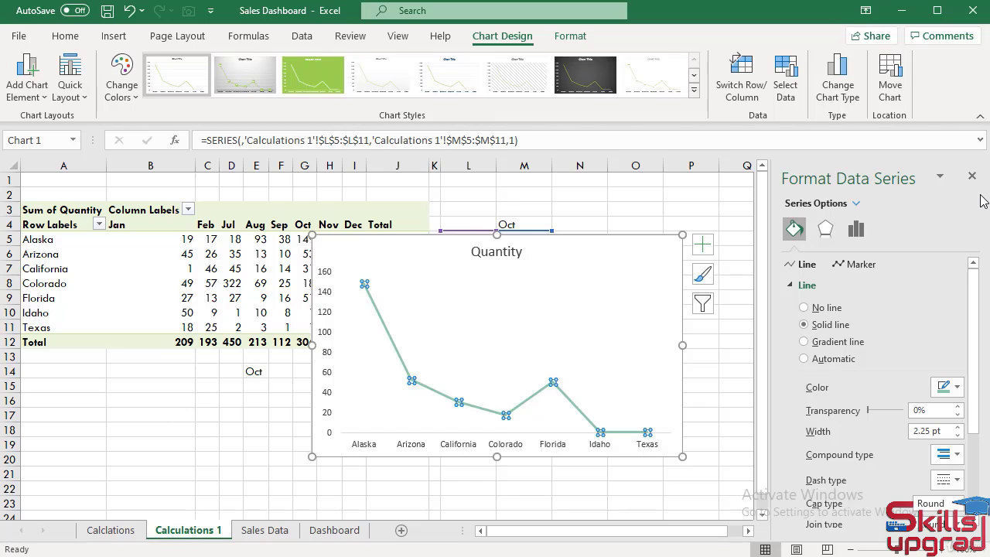
# Turn on the smoothed line option for the Quantity series
pyautogui.scroll(-3, 891, 398)
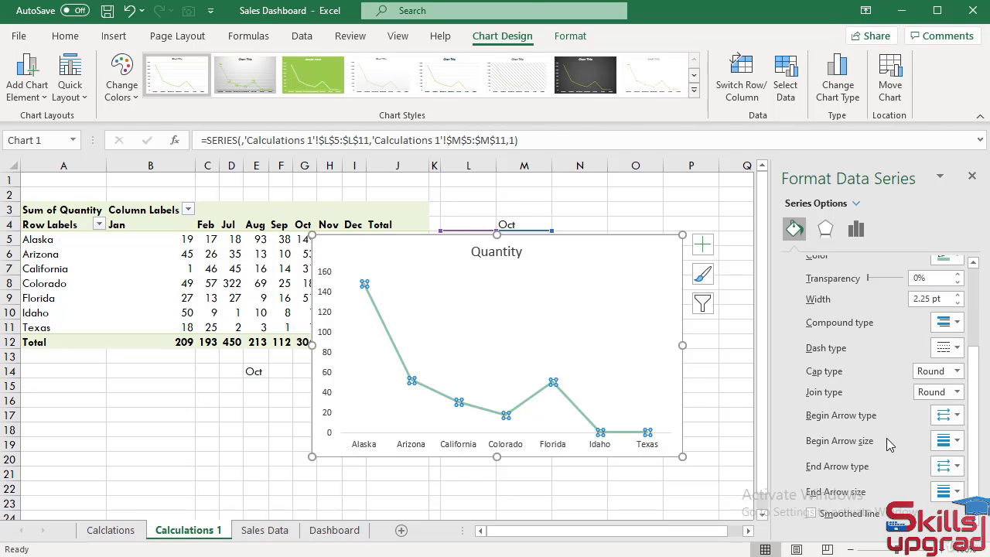
pyautogui.click(812, 515)
pyautogui.scroll(3, 832, 413)
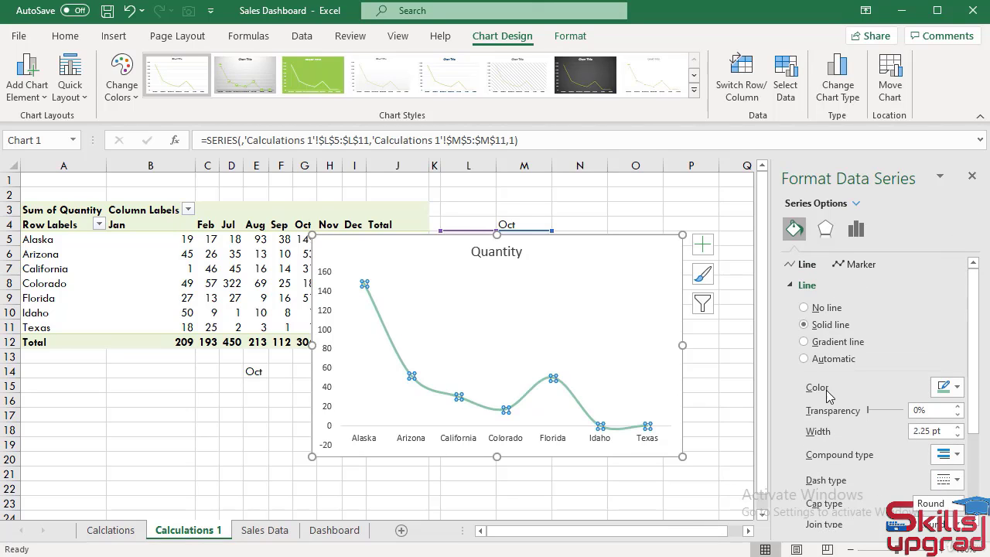
# Give the Quantity series built-in circle markers with a size of 8
pyautogui.click(861, 265)
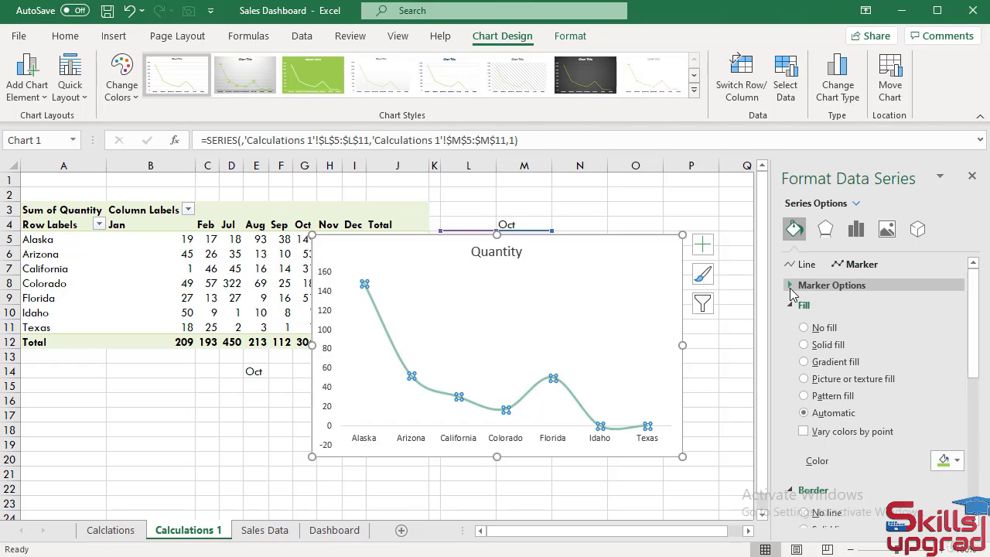
pyautogui.click(790, 286)
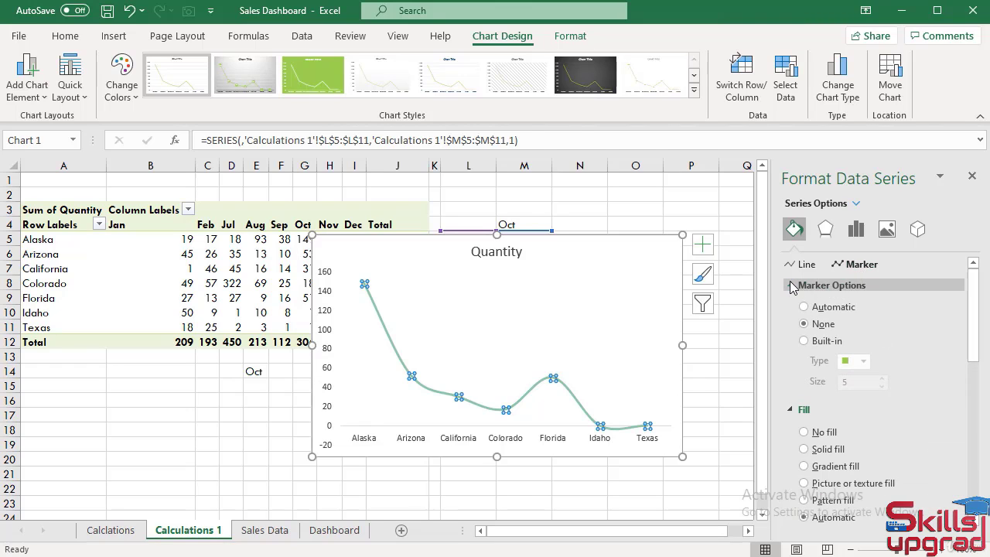
pyautogui.click(805, 341)
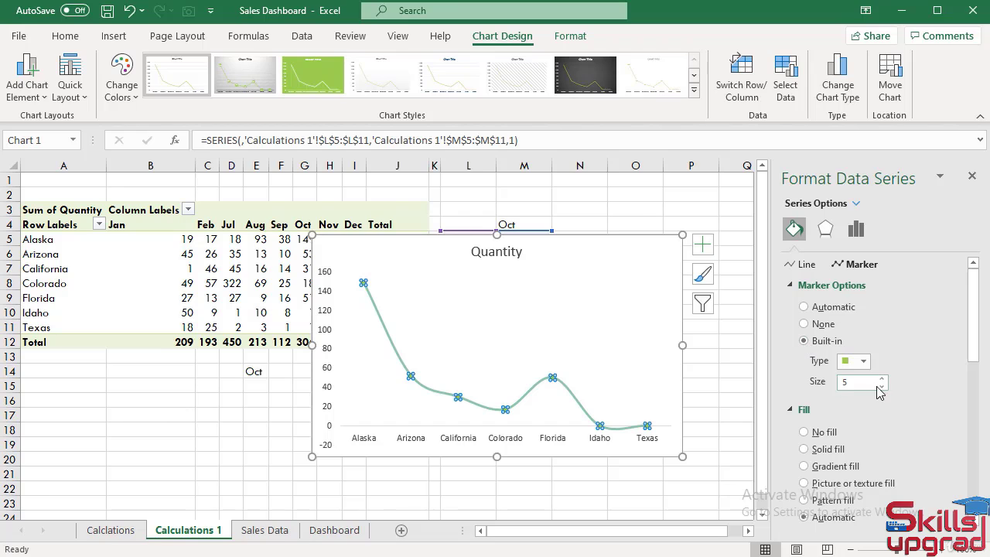
pyautogui.click(863, 362)
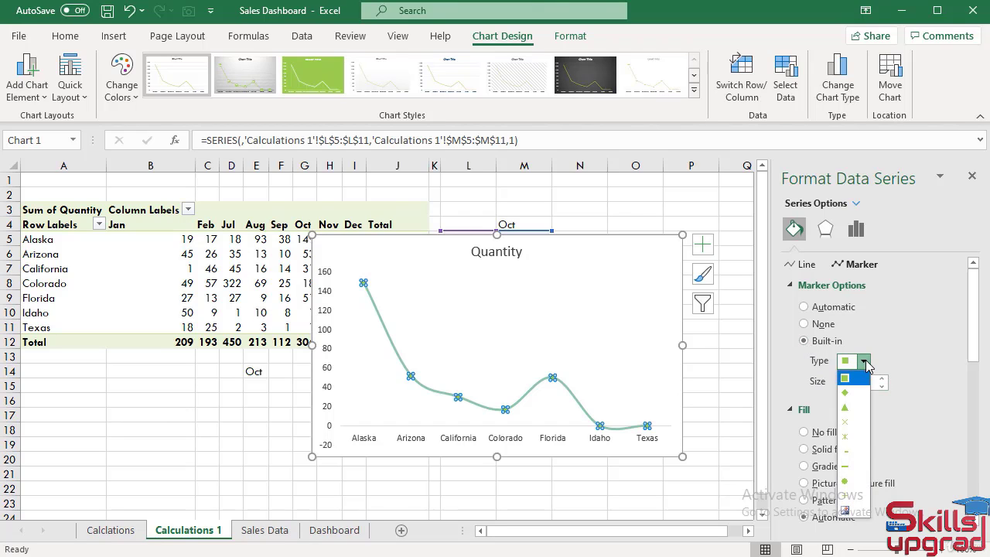
pyautogui.click(847, 481)
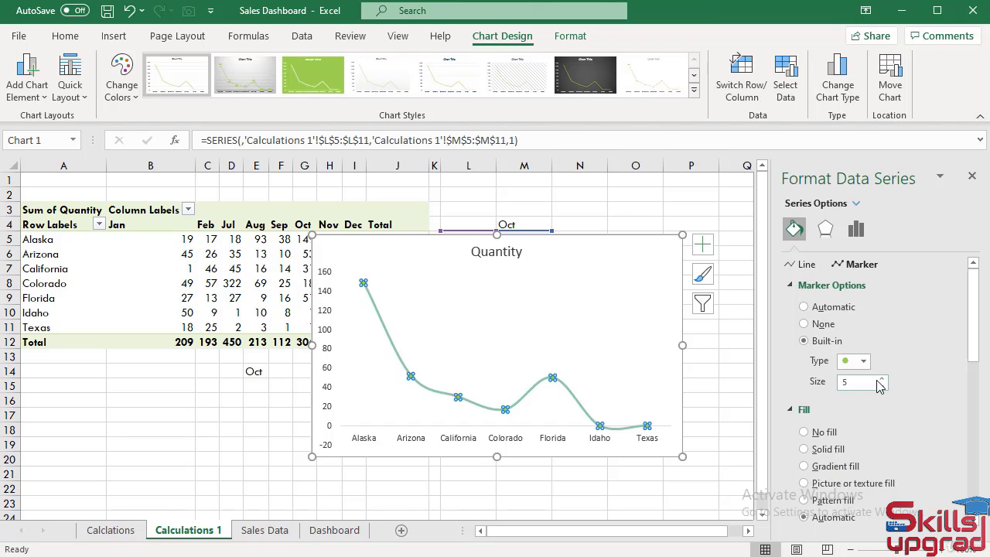
pyautogui.click(882, 378)
pyautogui.click(882, 378)
pyautogui.click(882, 378)
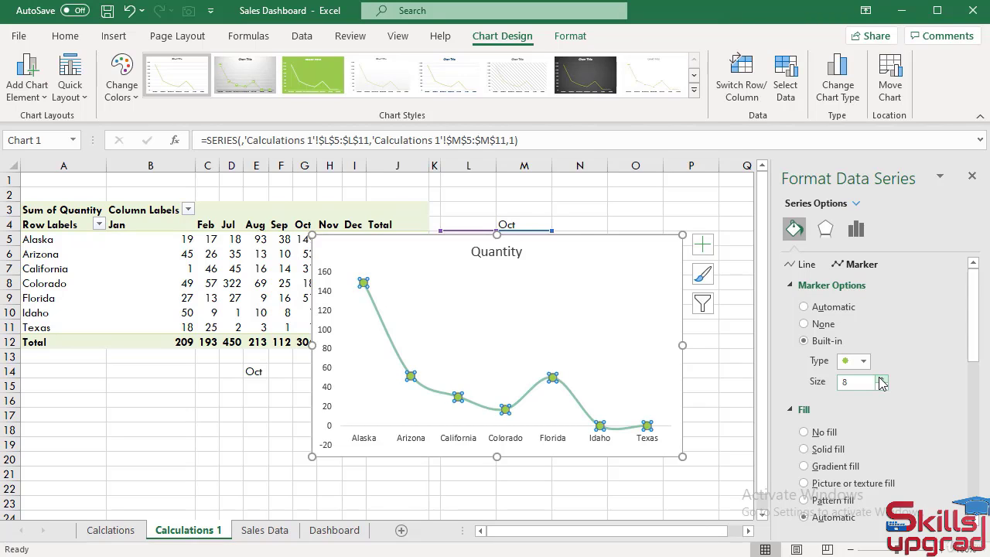
# Give the Quantity markers a solid fill in the lightest gray shade of the white theme color
pyautogui.scroll(-2, 882, 442)
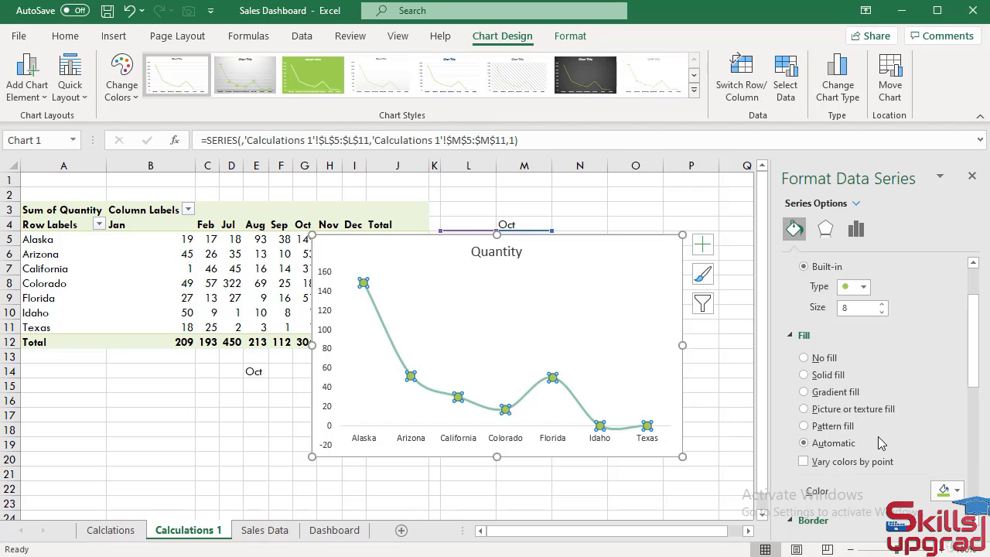
pyautogui.click(805, 359)
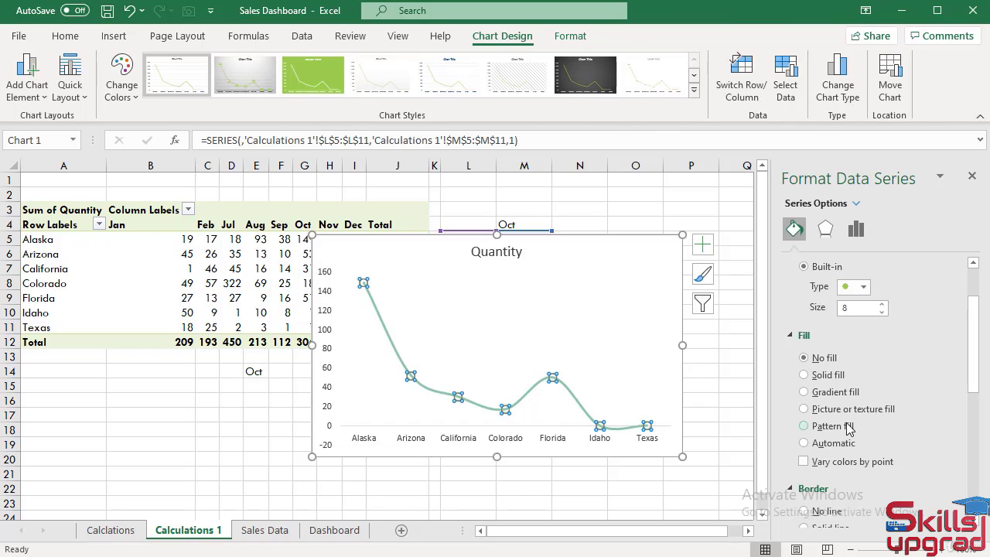
pyautogui.click(805, 375)
pyautogui.scroll(-1, 904, 442)
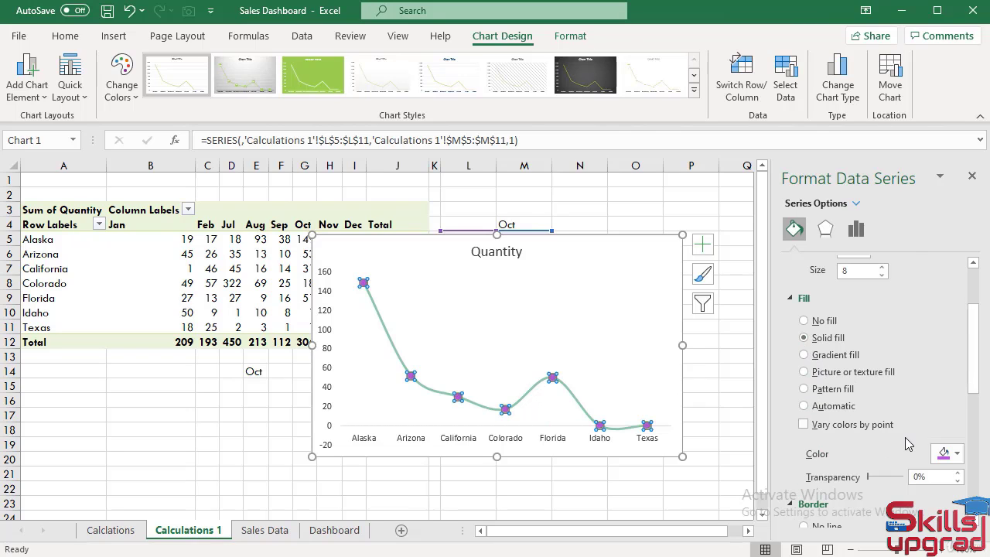
pyautogui.click(957, 456)
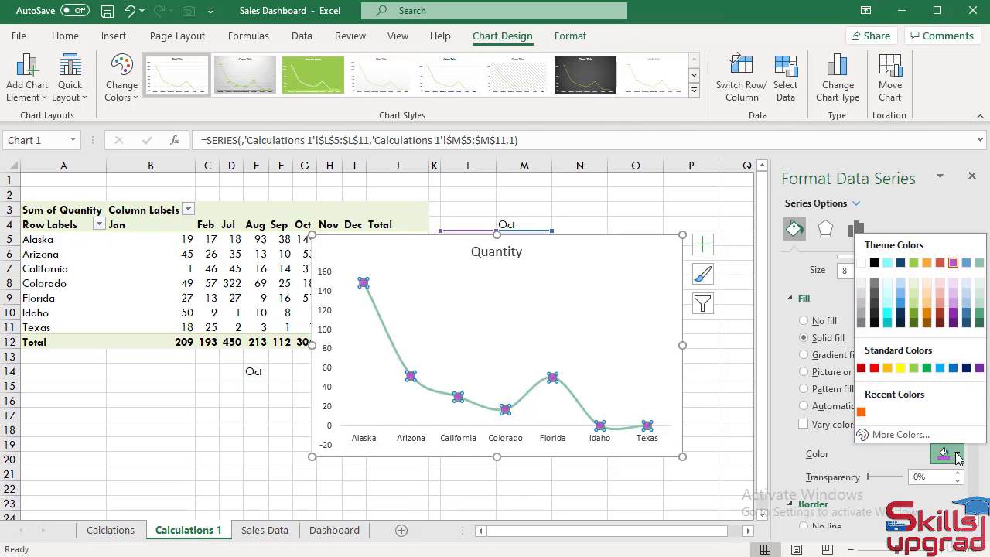
pyautogui.click(863, 285)
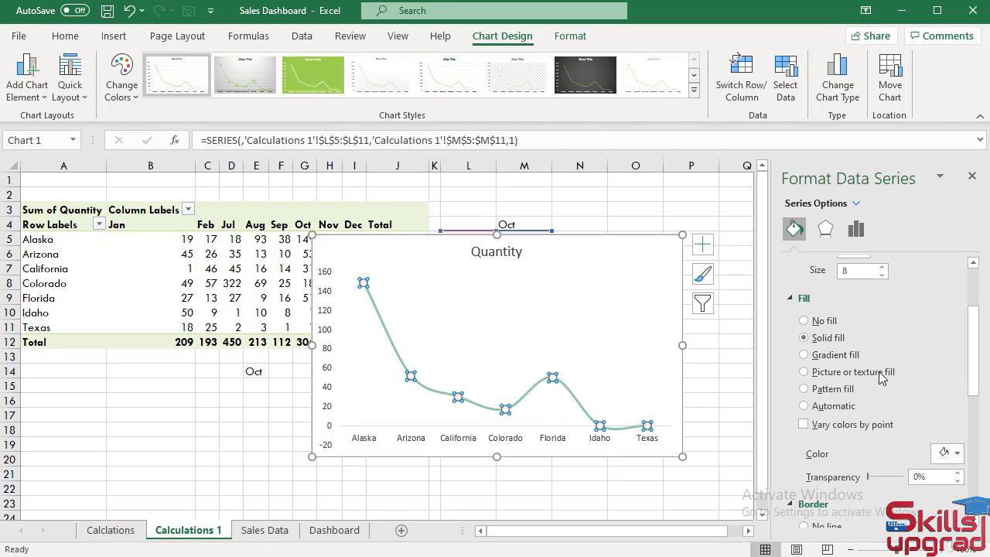
# Format the marker border as a solid purple theme-color line with a width of 1.25 pt
pyautogui.scroll(-1, 882, 377)
pyautogui.scroll(-1, 883, 377)
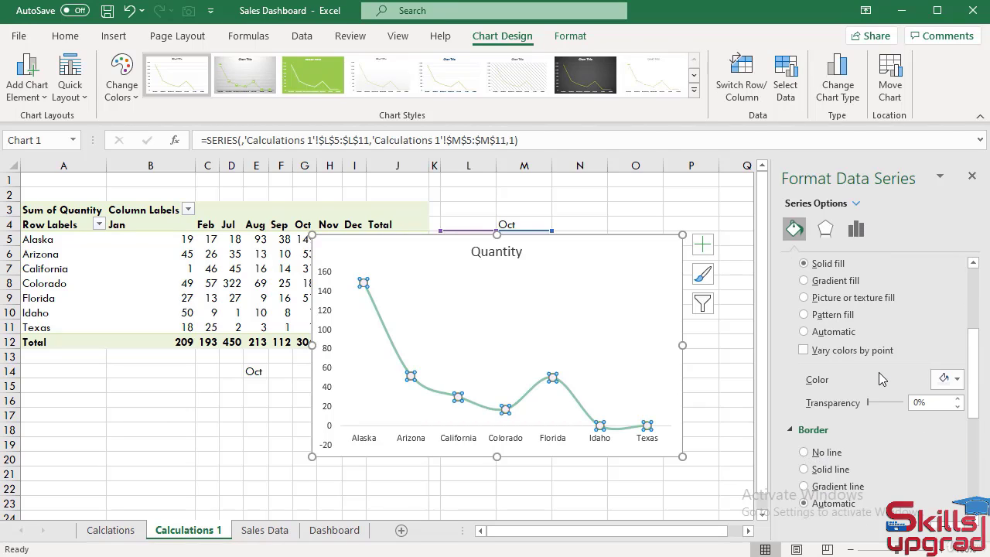
pyautogui.scroll(5, 881, 378)
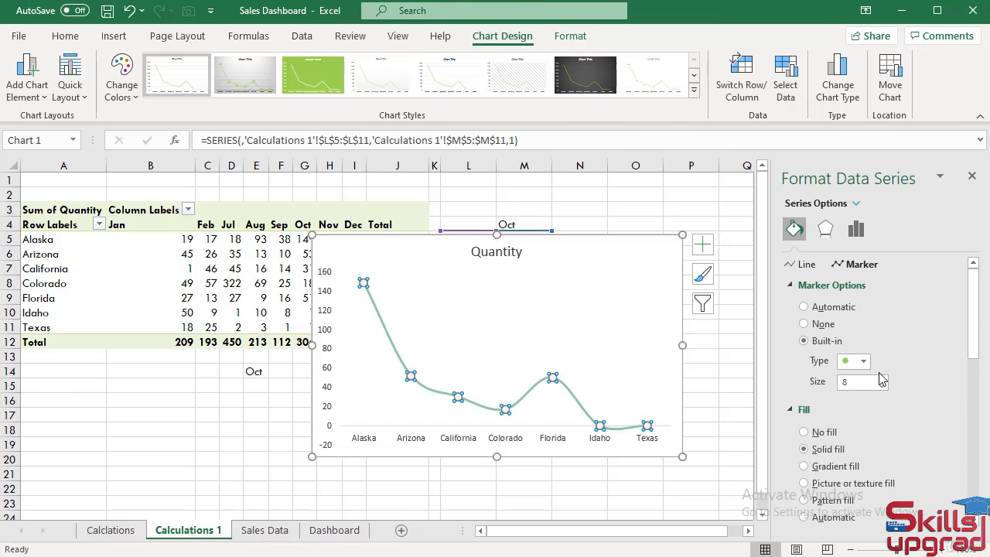
pyautogui.scroll(-4, 881, 377)
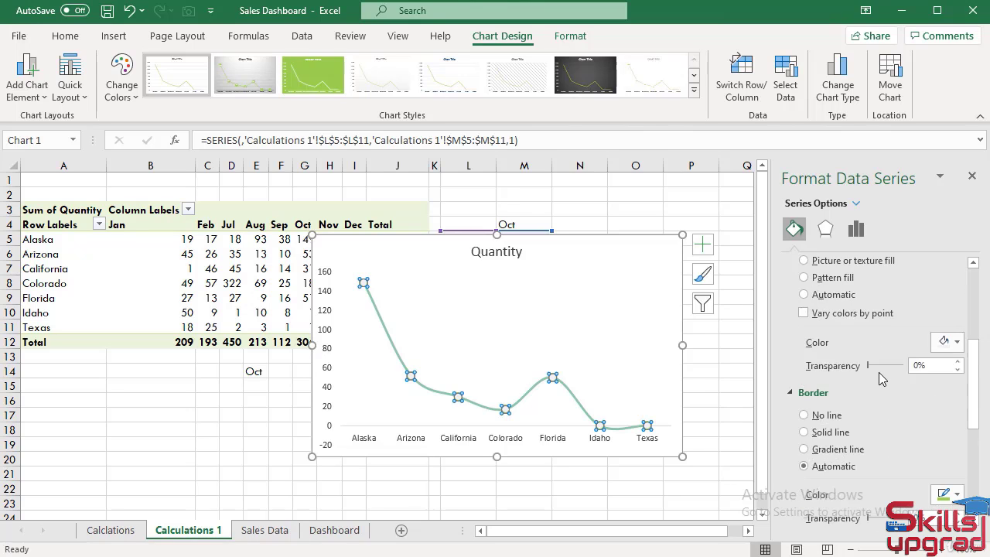
pyautogui.scroll(-1, 882, 376)
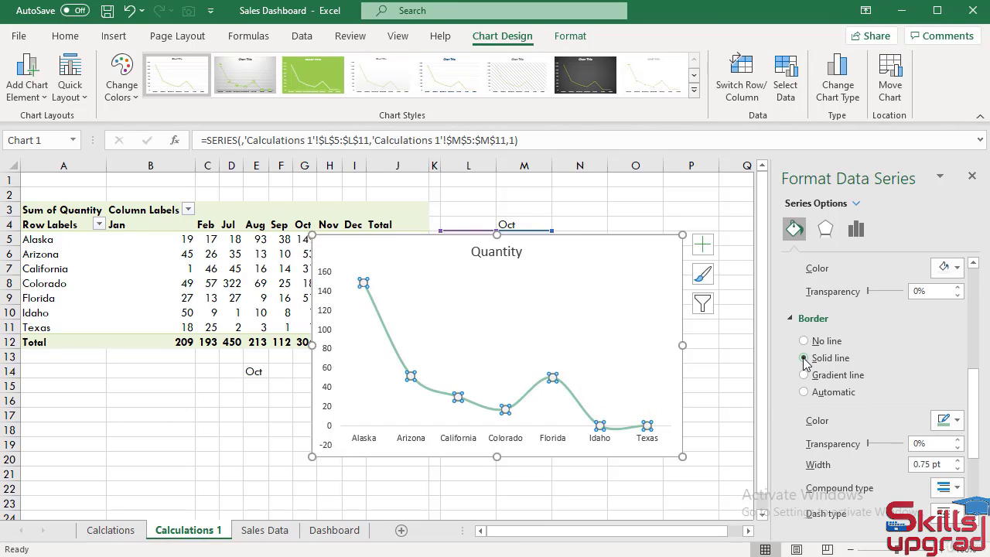
pyautogui.click(952, 421)
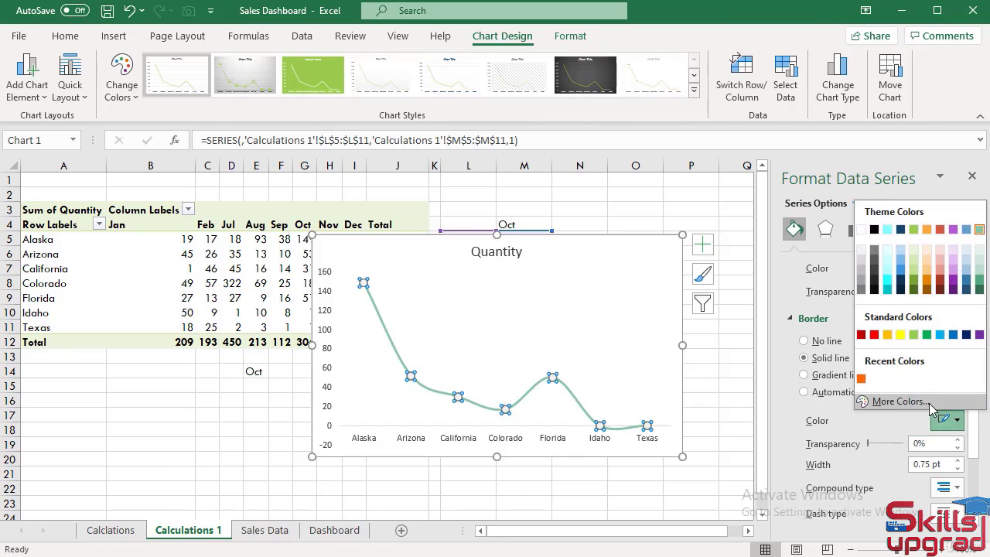
pyautogui.click(954, 230)
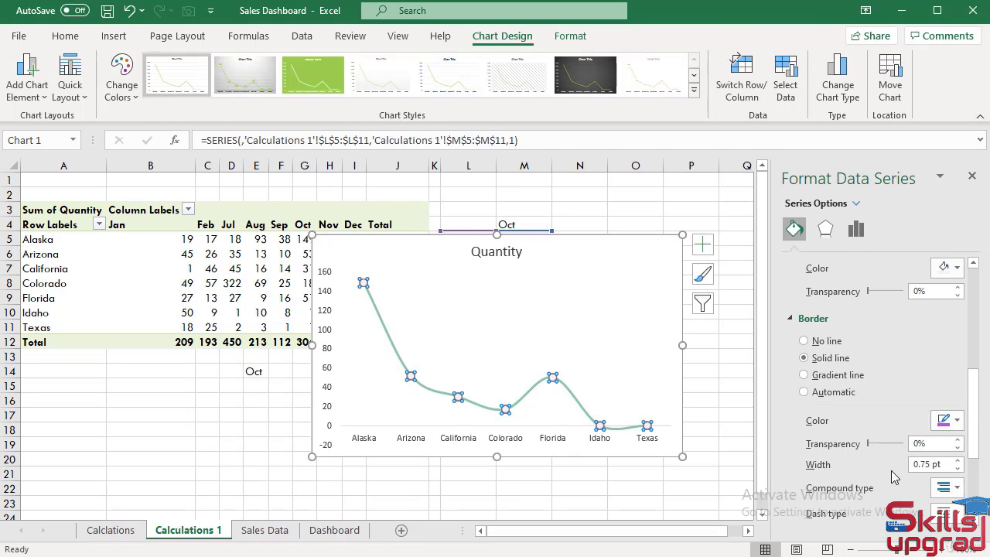
pyautogui.scroll(-2, 894, 478)
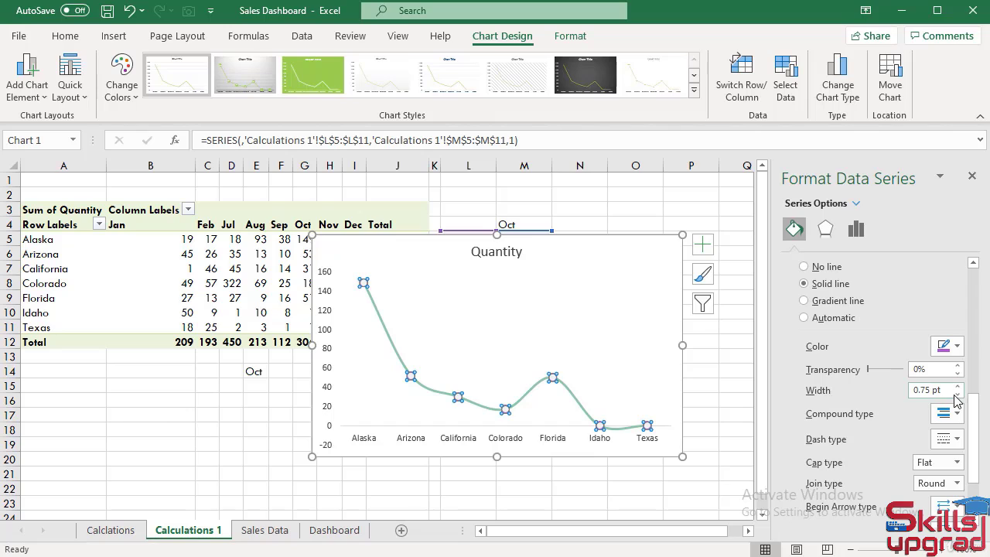
pyautogui.click(958, 386)
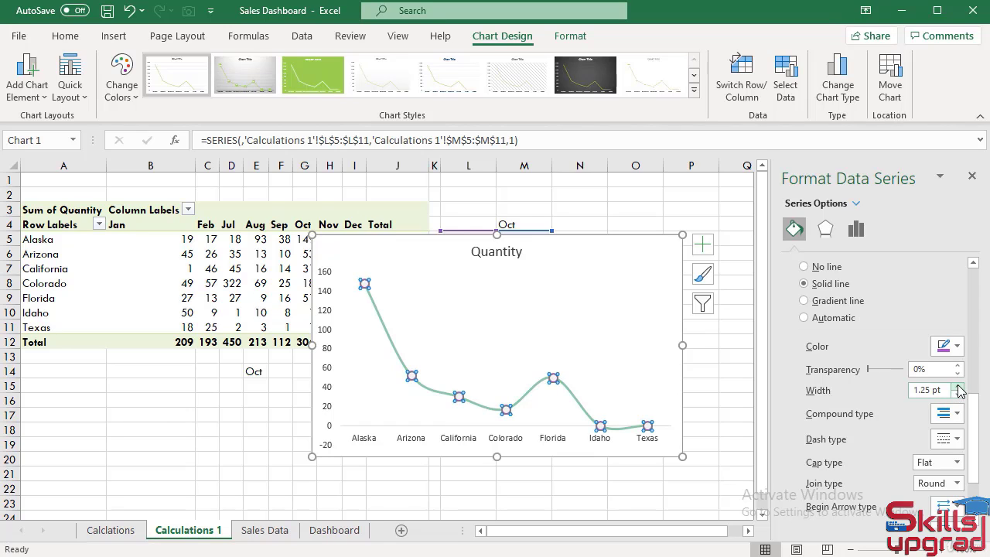
# Copy the Quantity chart to the Dashboard sheet and place it directly below the Revenue and Revenue % chart
pyautogui.click(657, 323)
pyautogui.click(625, 235)
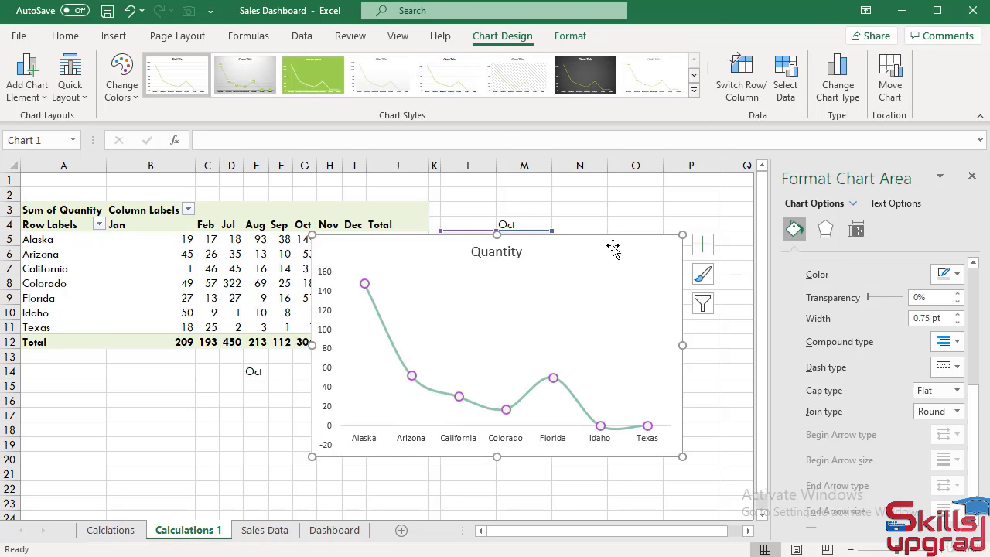
pyautogui.click(344, 531)
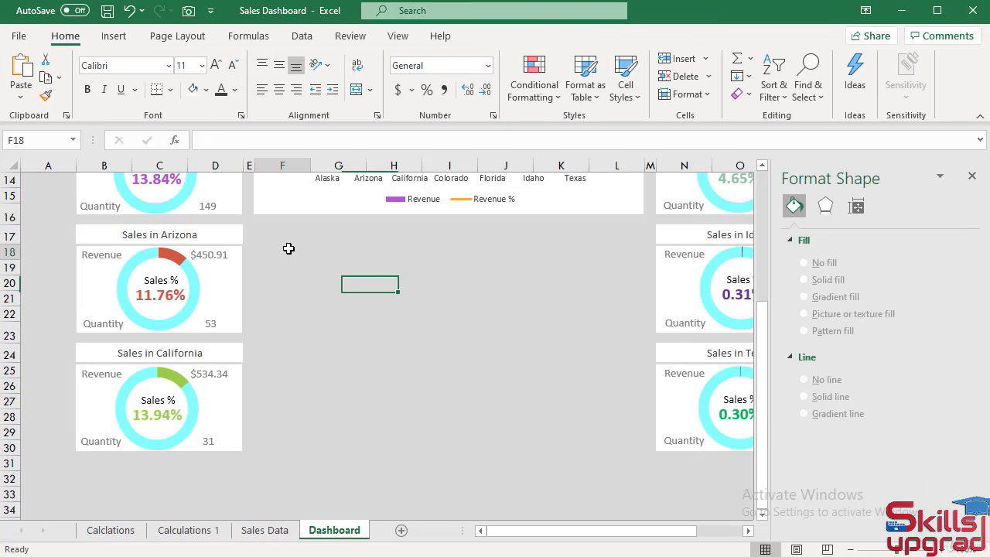
pyautogui.click(289, 248)
pyautogui.hotkey('ctrl', 'v')
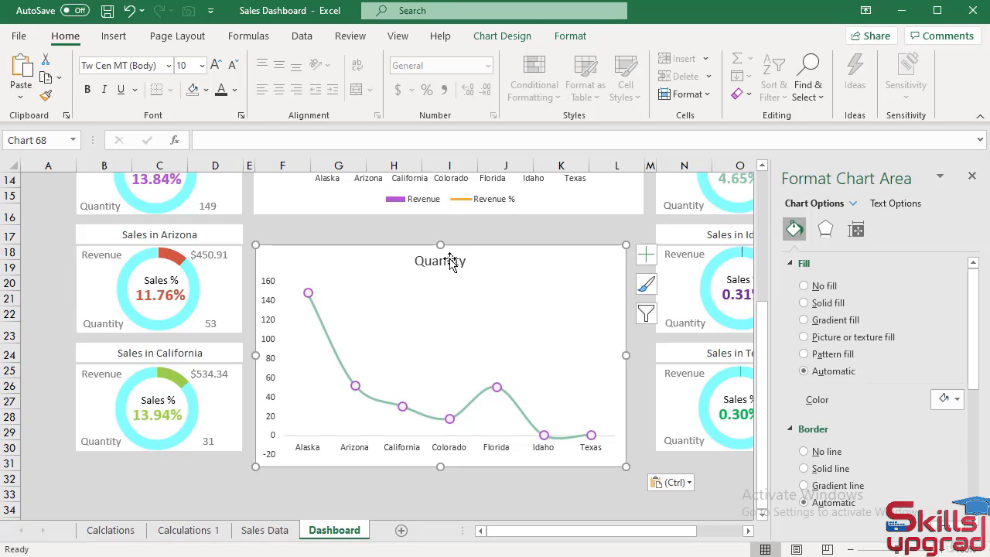
pyautogui.moveTo(471, 249); pyautogui.dragTo(468, 234)
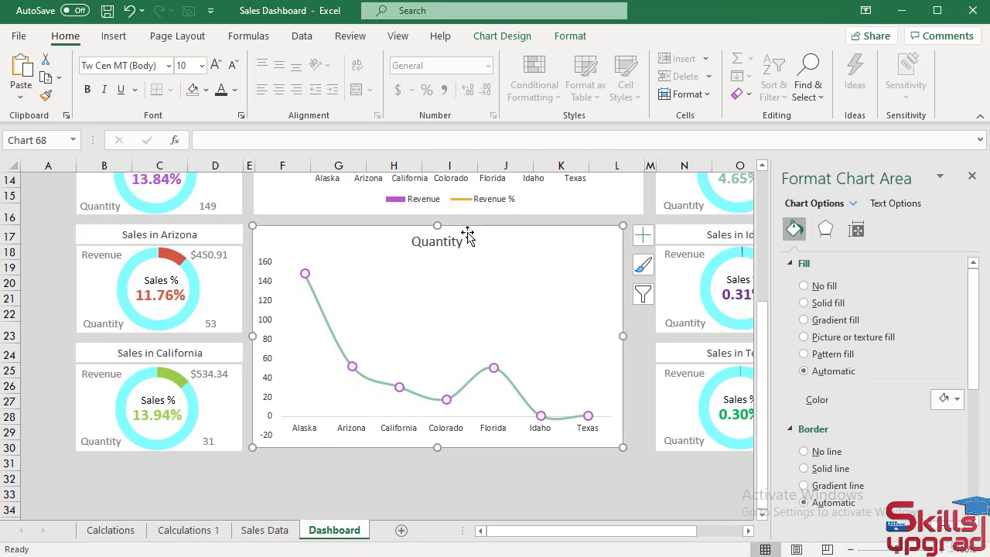
# Align and resize the Quantity chart to match the revenue chart's width and the lower edge of the California card, and close the formatting pane
pyautogui.click(495, 475)
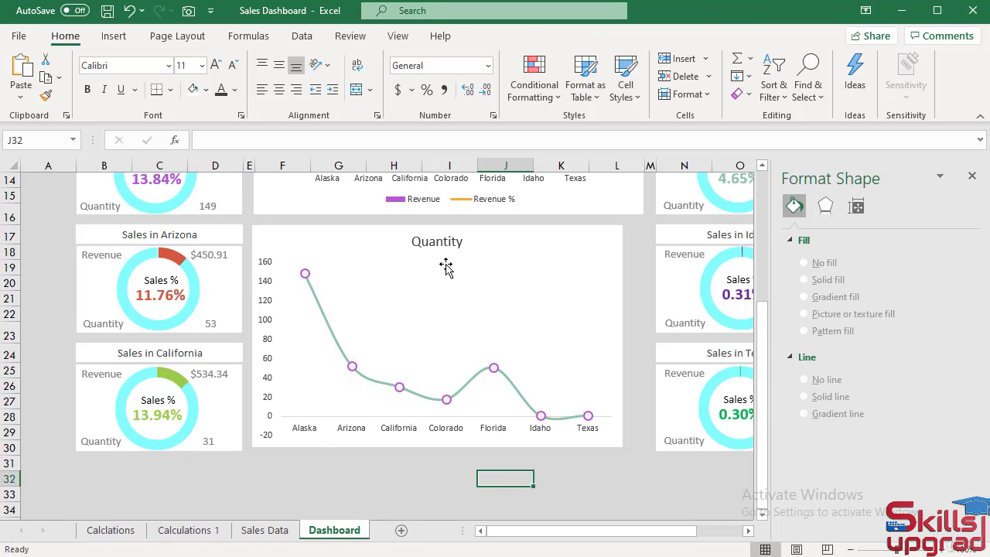
pyautogui.moveTo(449, 268); pyautogui.dragTo(451, 268)
pyautogui.moveTo(628, 338); pyautogui.dragTo(641, 336)
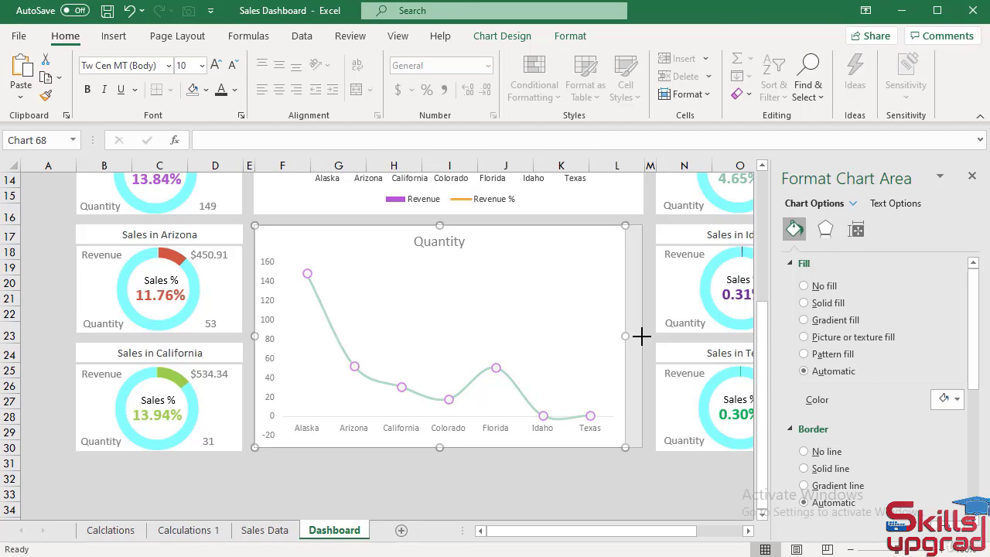
pyautogui.click(555, 482)
pyautogui.click(560, 306)
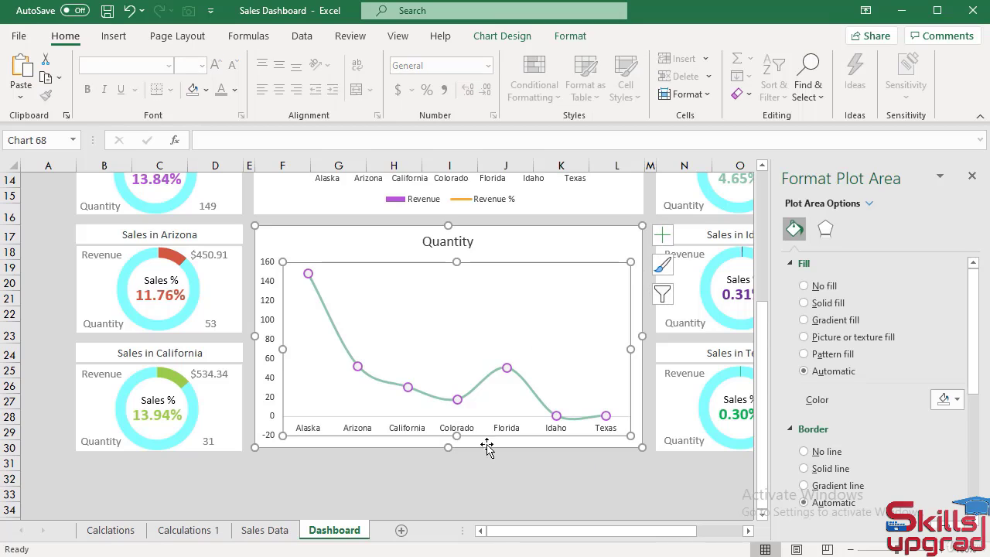
pyautogui.moveTo(448, 454); pyautogui.dragTo(449, 451)
pyautogui.click(505, 493)
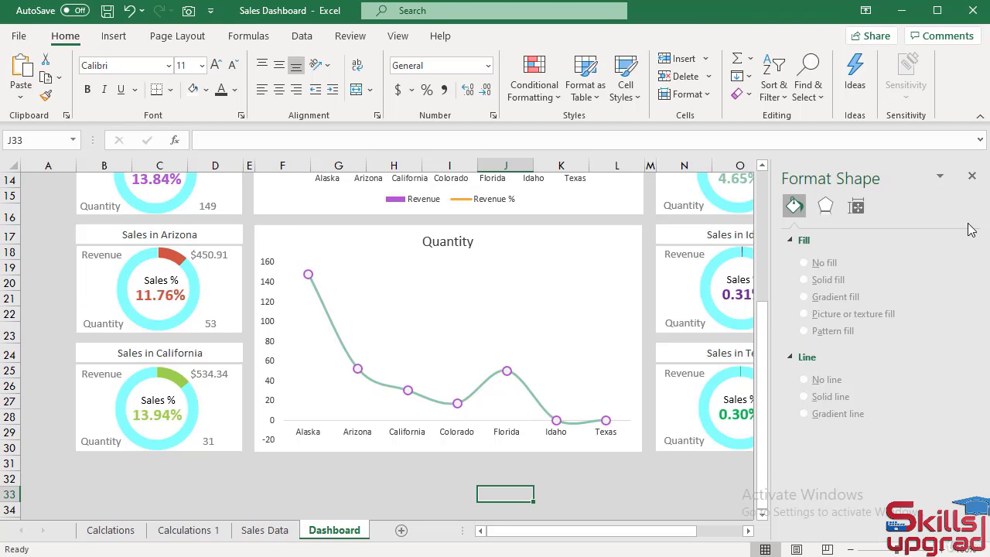
pyautogui.click(973, 176)
pyautogui.moveTo(989, 353); pyautogui.dragTo(983, 195)
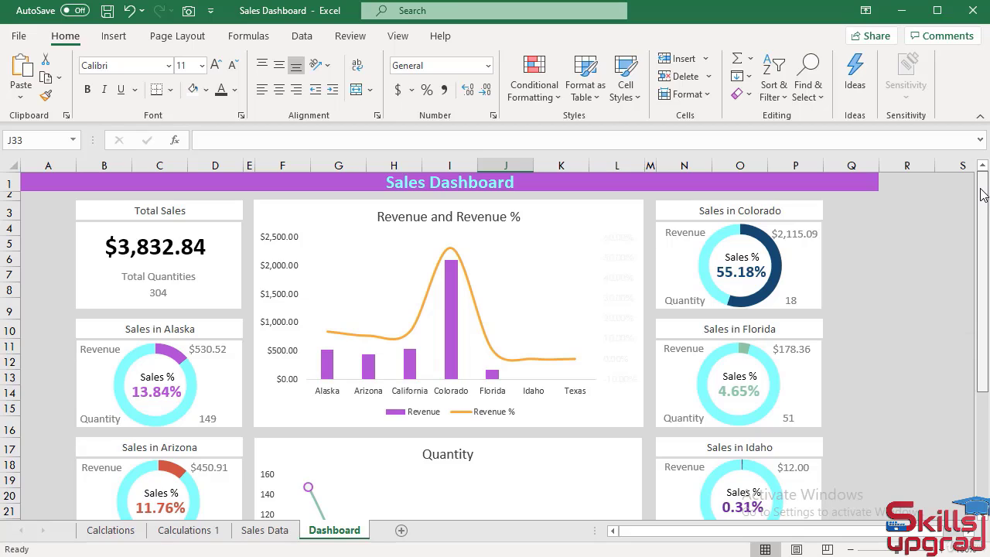